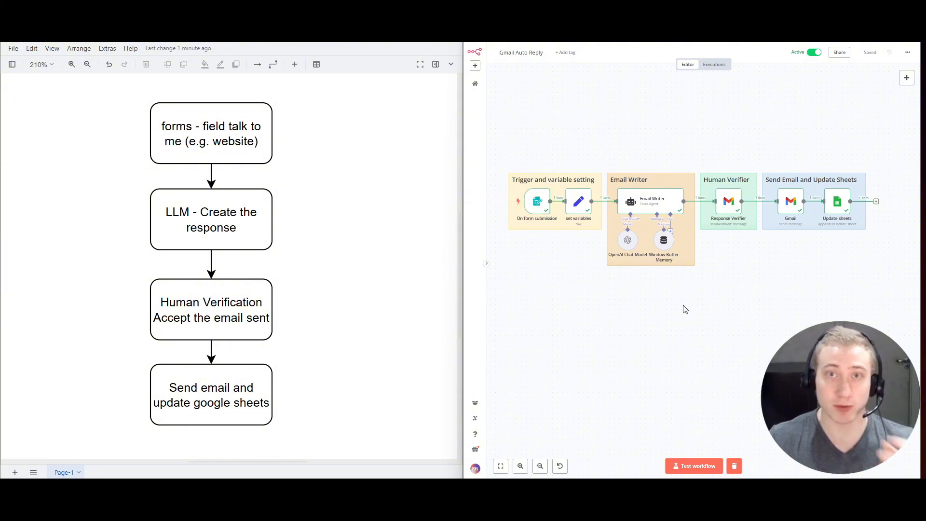
Examine the flowchart's form, LLM response and human verification stages alongside the Gmail Auto Reply workflow nodes
mouse_move(535, 201)
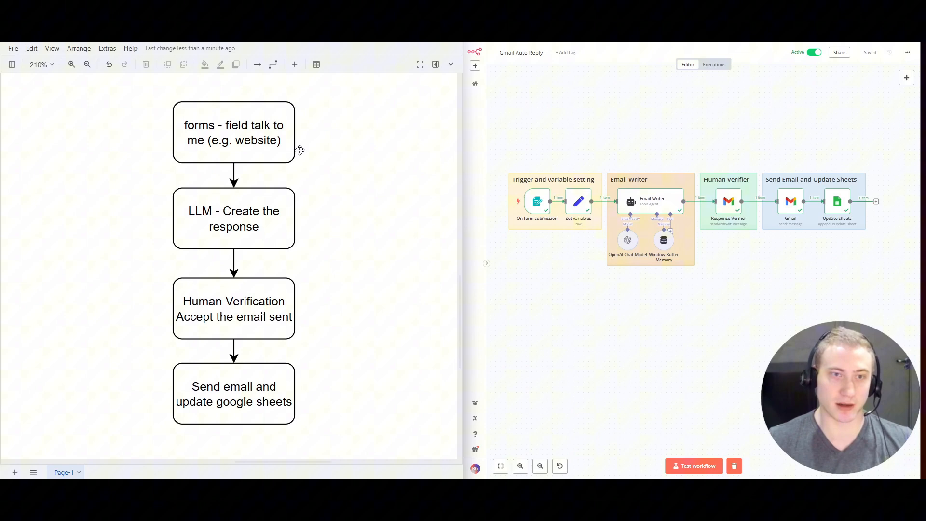
left_click_drag(299, 150, 299, 144)
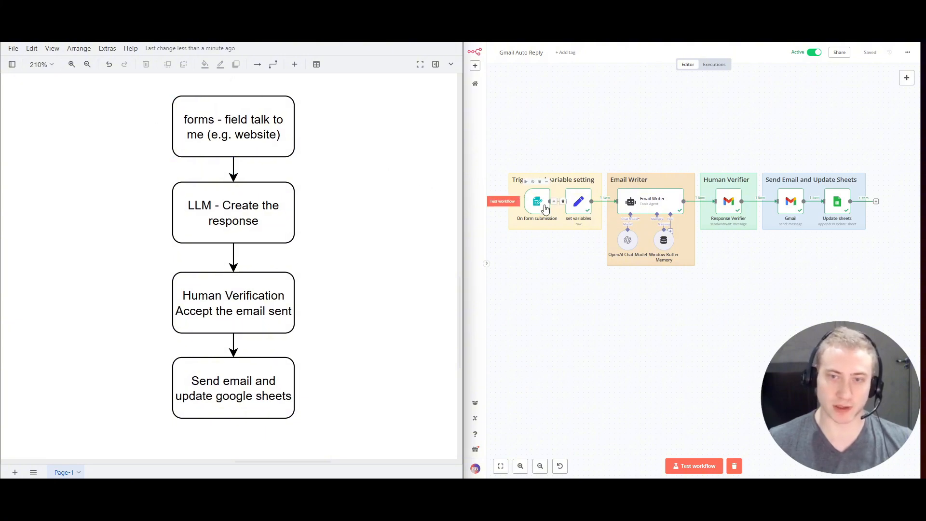
double_click(218, 119)
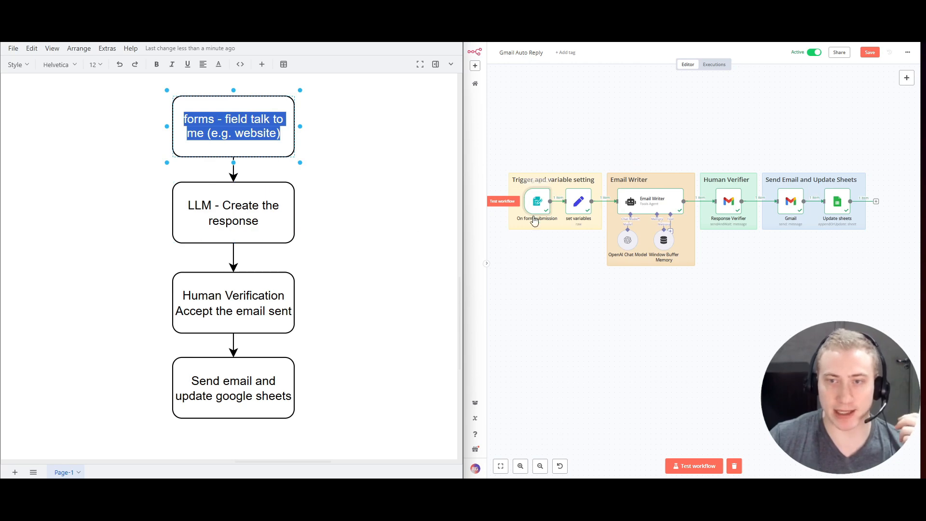
left_click(562, 285)
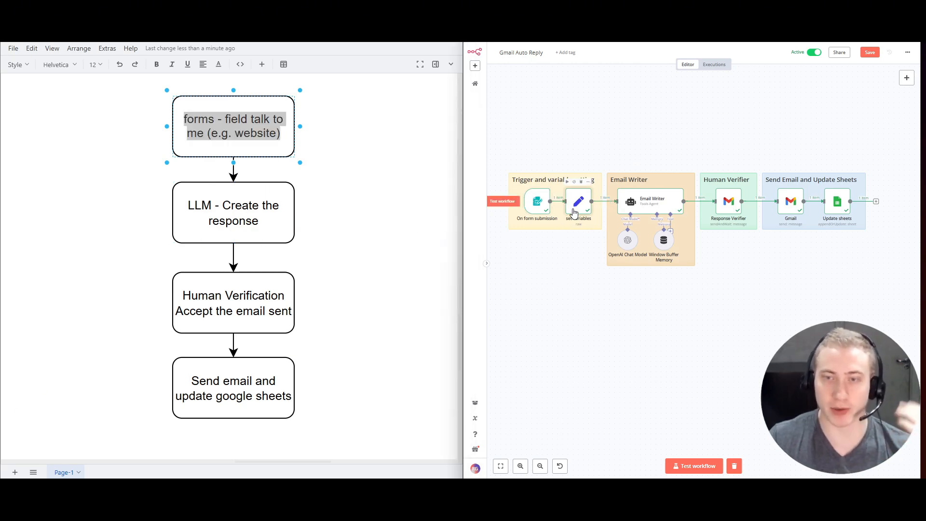
double_click(256, 222)
left_click(296, 221)
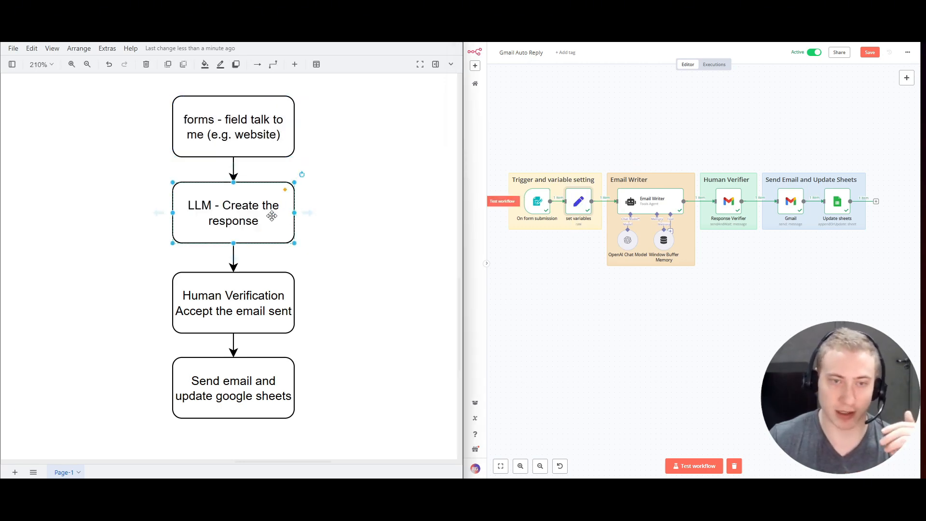
double_click(272, 200)
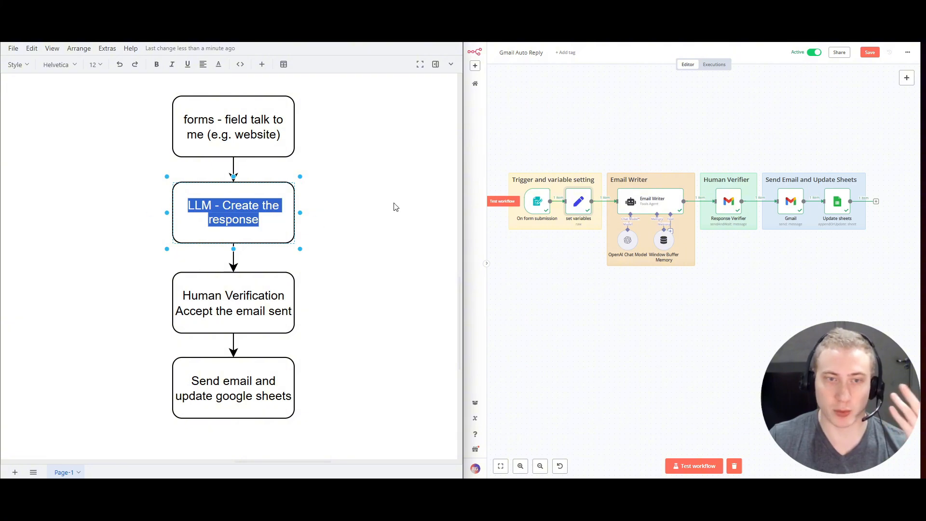
left_click(394, 207)
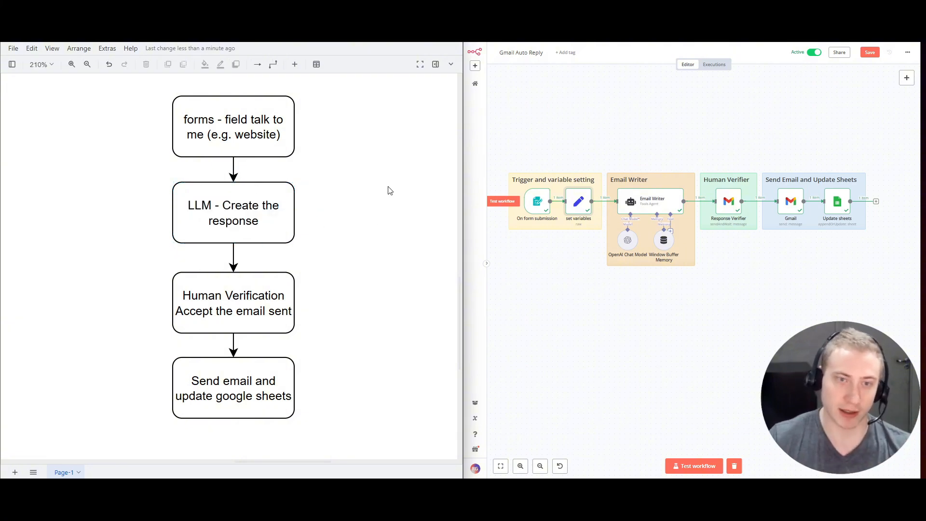
double_click(218, 297)
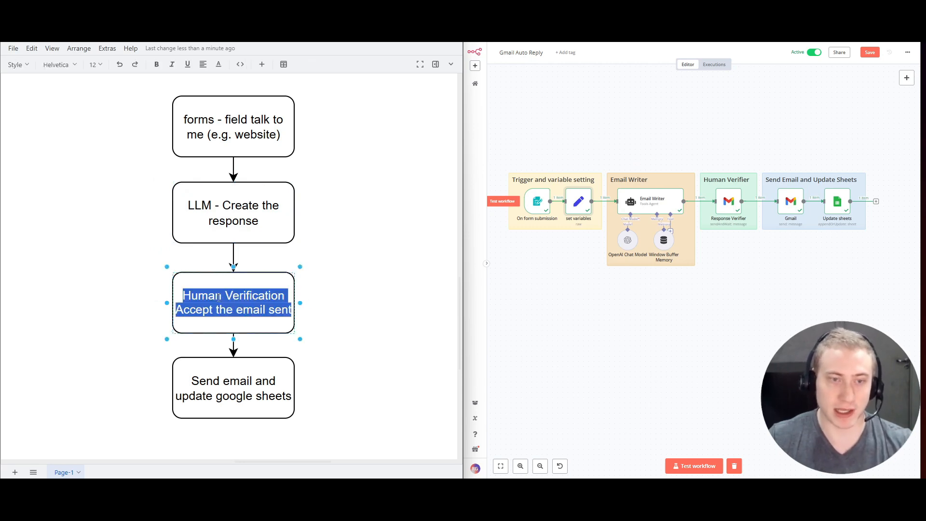
left_click(431, 285)
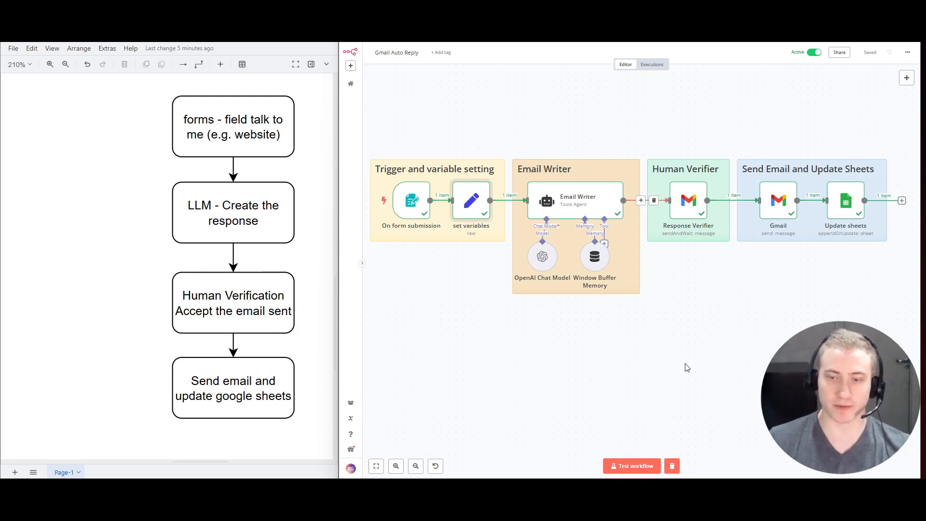
Start a test run of the workflow and fill in the form's email address and name
left_click(623, 467)
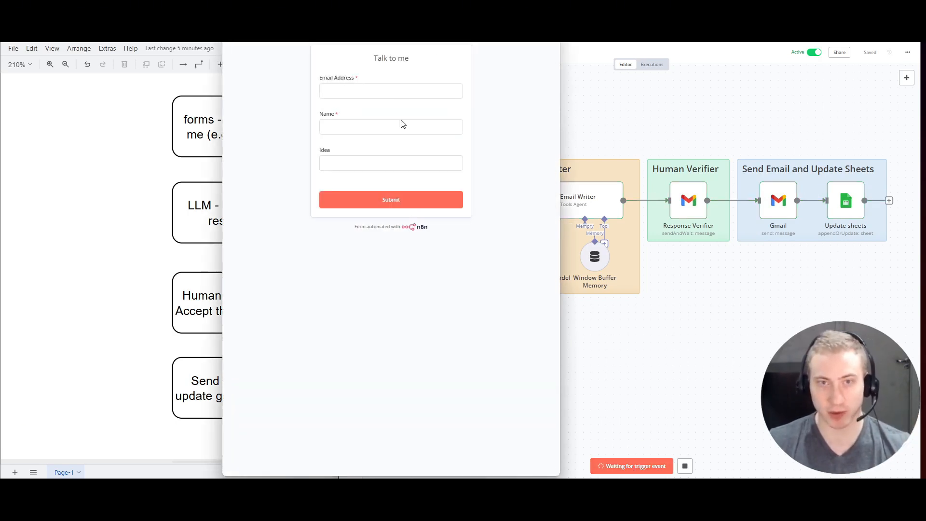
left_click(401, 93)
left_click(403, 114)
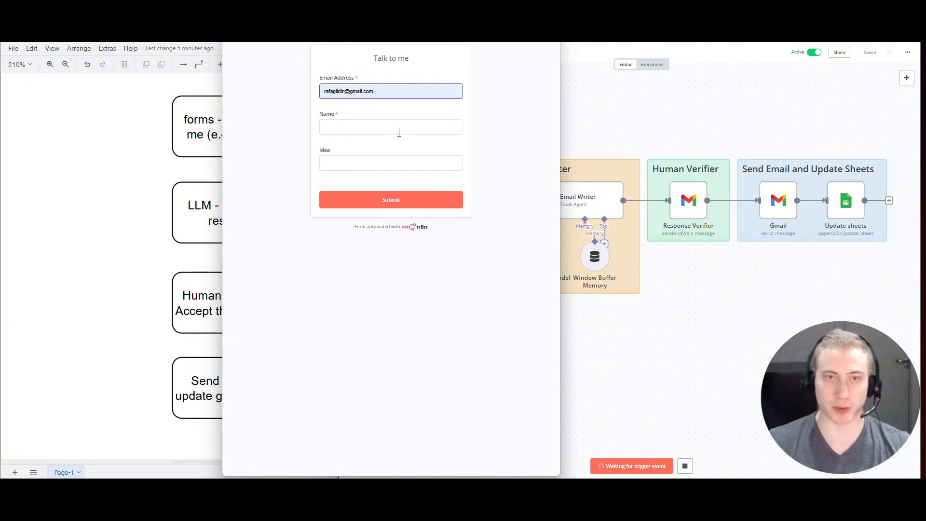
left_click(399, 131)
type("Brun")
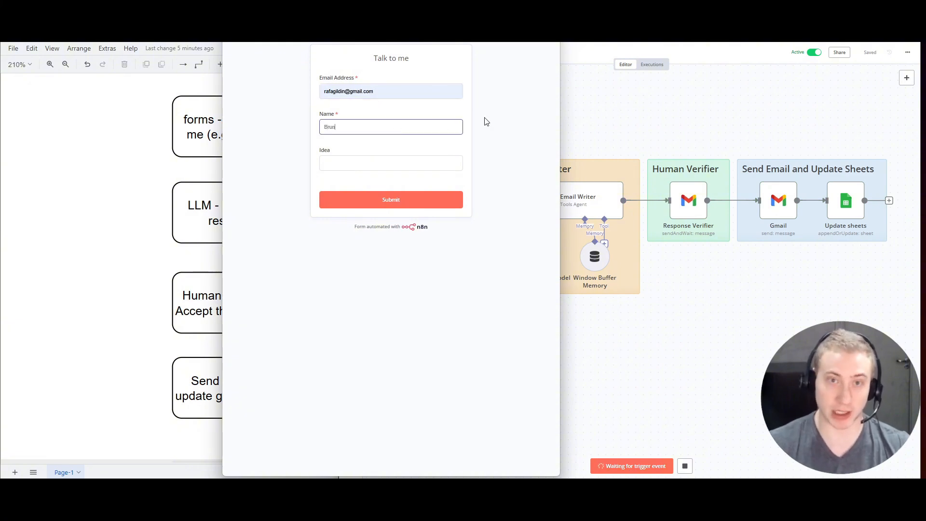
type("o")
key("Tab")
Enter "Automate my marketing campaign" as the idea and submit the form
key("ctrl+plus")
key("ctrl+plus")
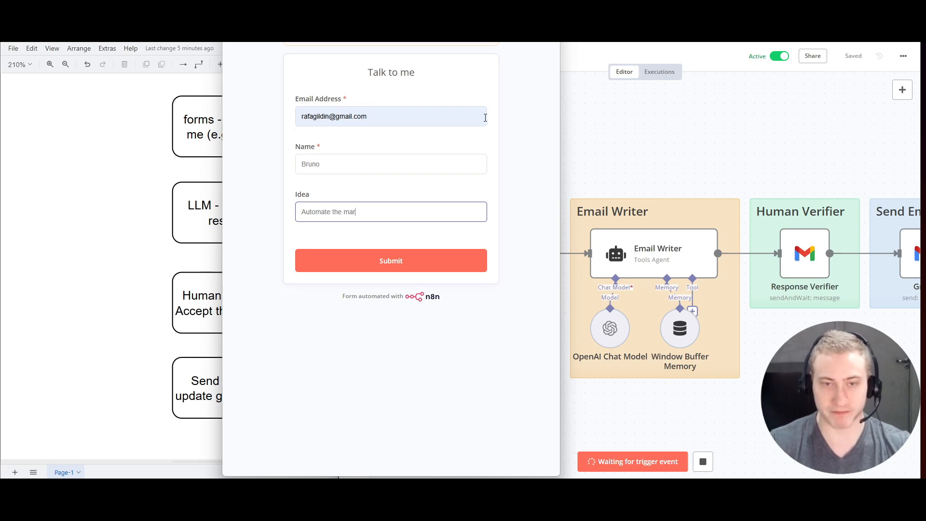
key("ctrl+shift+Left")
key("ctrl+shift+Left")
key("BackSpace")
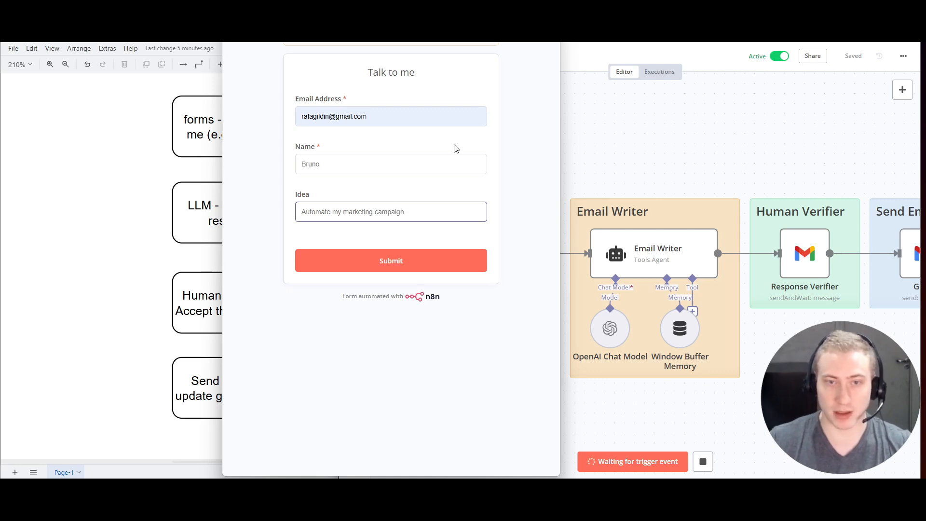
left_click(440, 259)
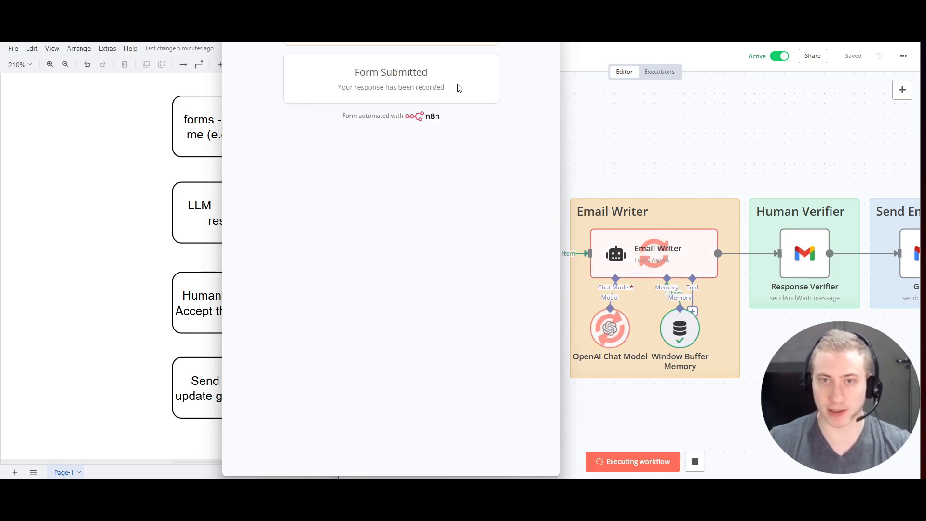
Return to the workflow canvas and check the execution's progress across all of the nodes
left_click(594, 161)
left_click_drag(681, 184, 537, 137)
scroll(525, 201, "down", 1)
scroll(544, 246, "down", 1)
left_click_drag(546, 253, 614, 275)
scroll(661, 261, "down", 2)
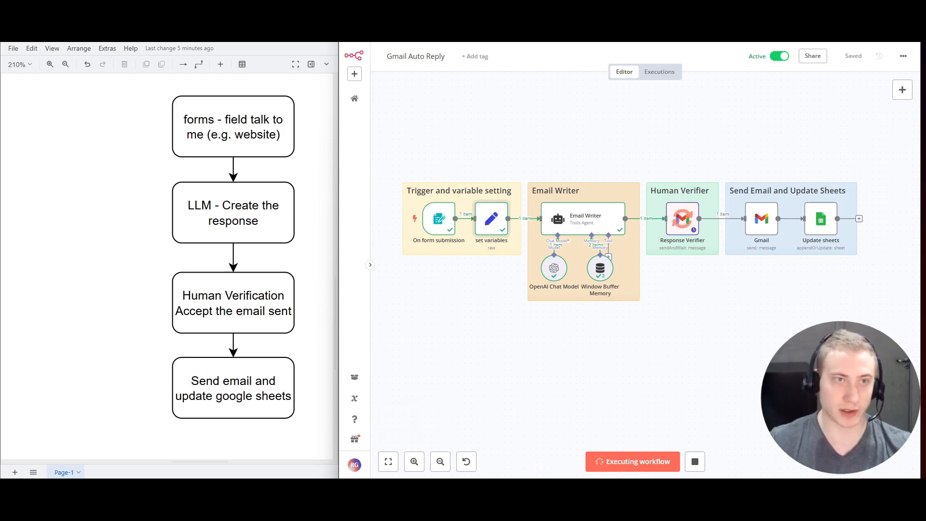
Switch to Gmail, search for the Approval Required emails and refresh the results for the new request
left_click(96, 10)
left_click(118, 10)
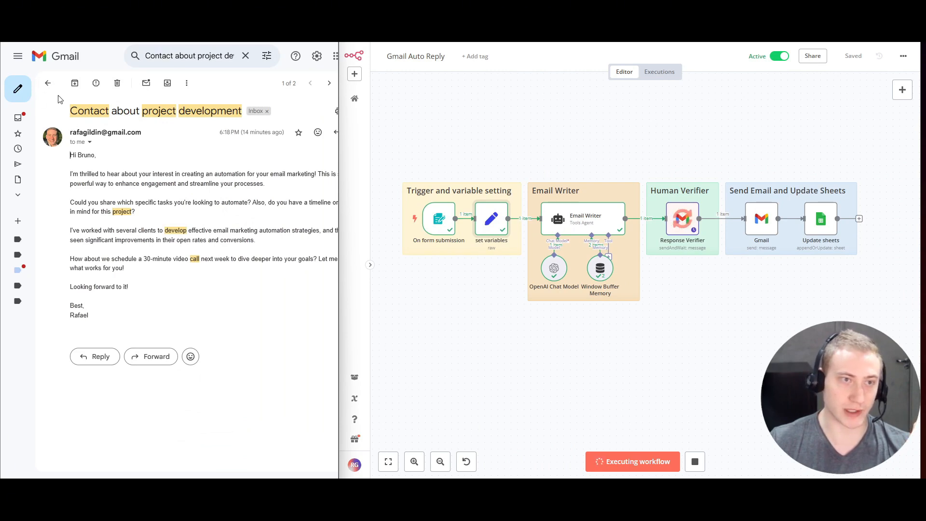
left_click(43, 84)
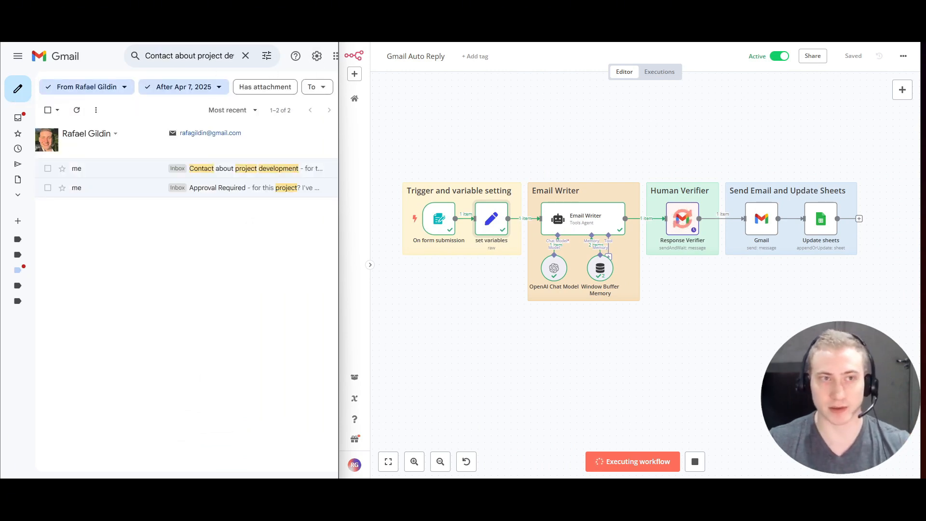
left_click(78, 110)
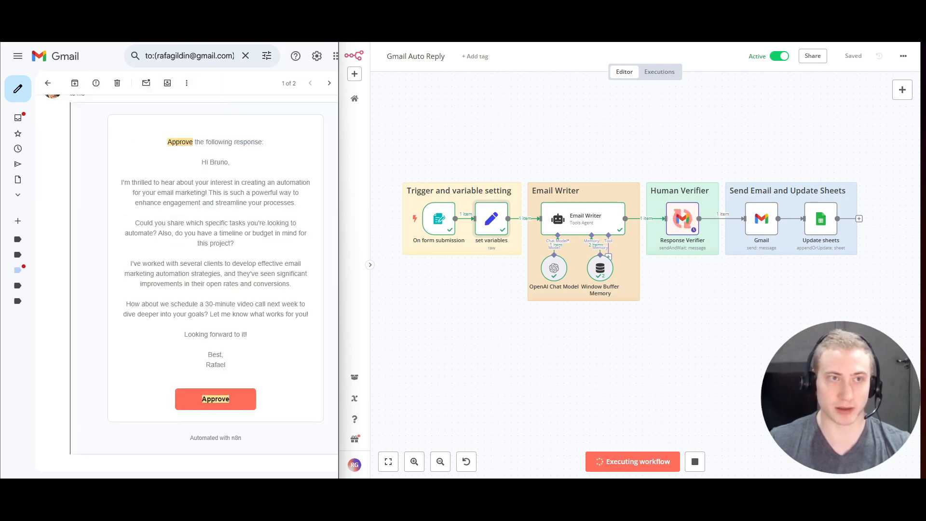
scroll(99, 103, "up", 1)
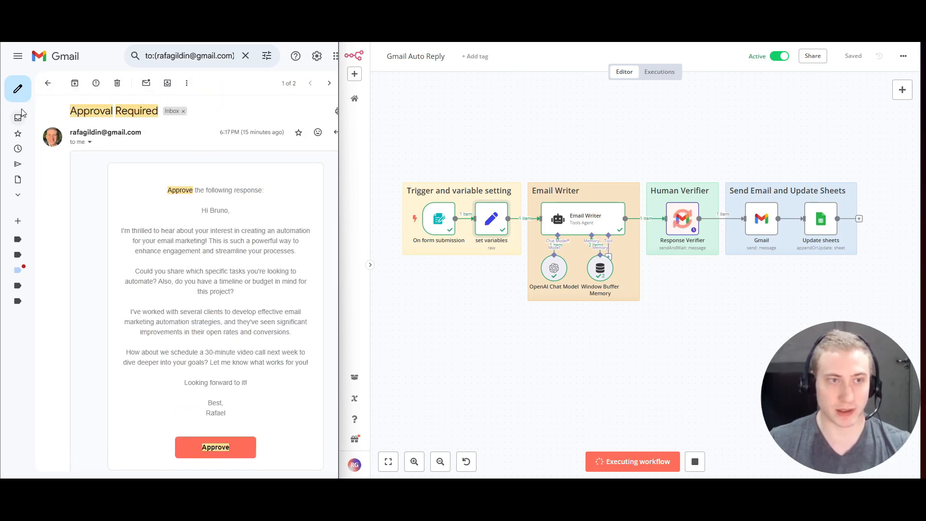
left_click(48, 83)
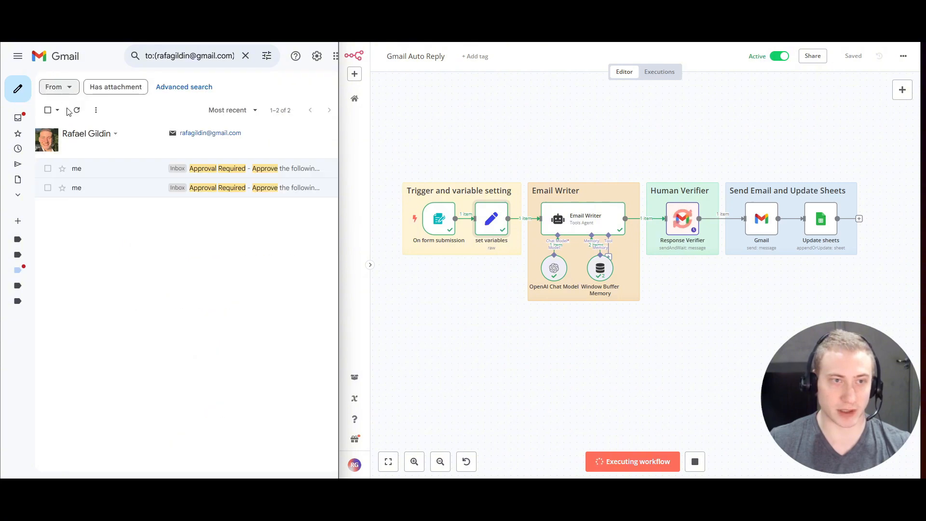
left_click(77, 111)
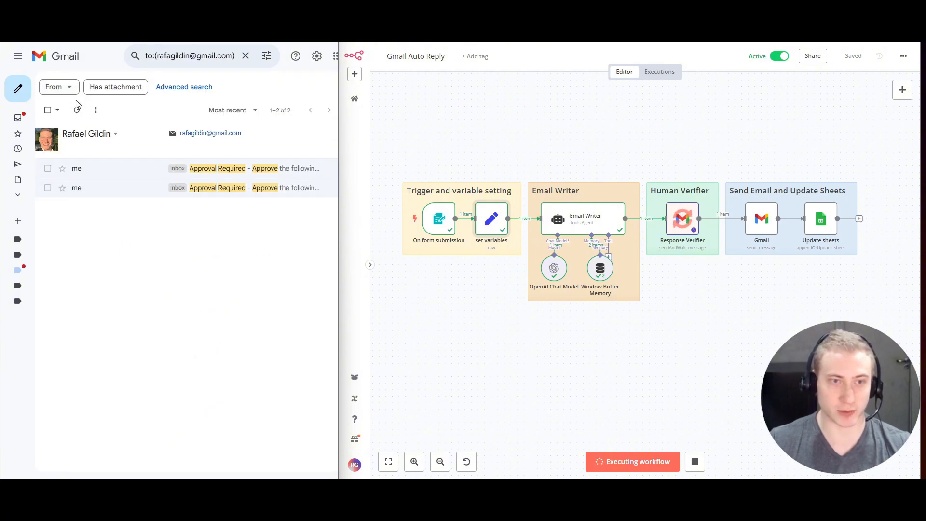
left_click(77, 111)
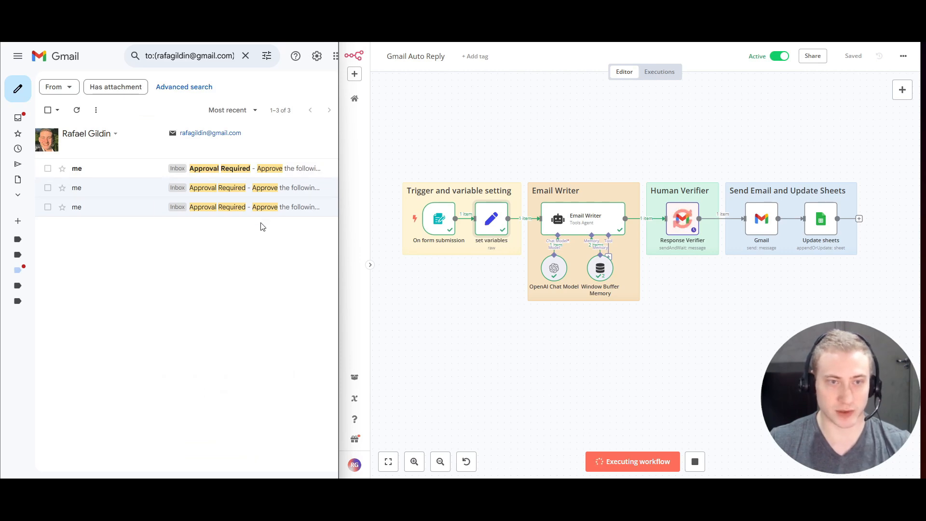
Open the newest Approval Required email from the search results
key("ctrl+minus")
key("ctrl+minus")
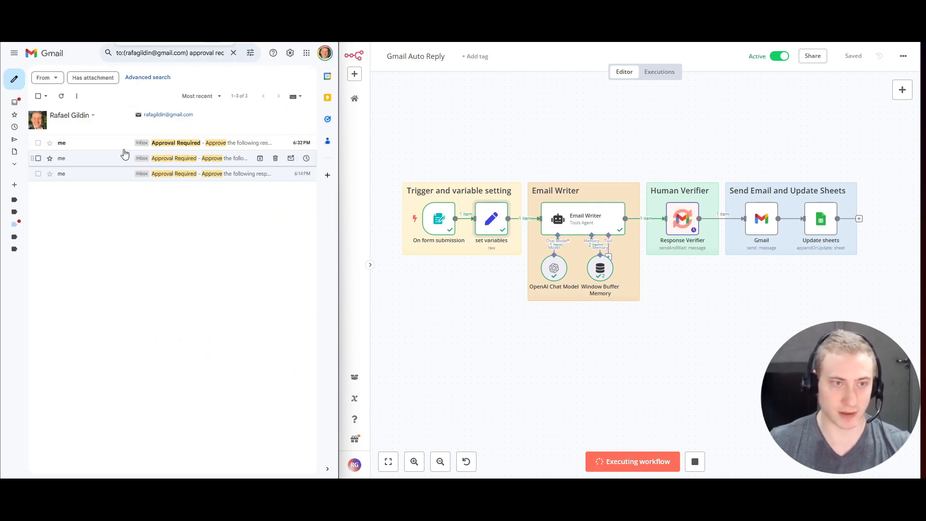
left_click(111, 145)
key("ctrl+plus")
key("ctrl+plus")
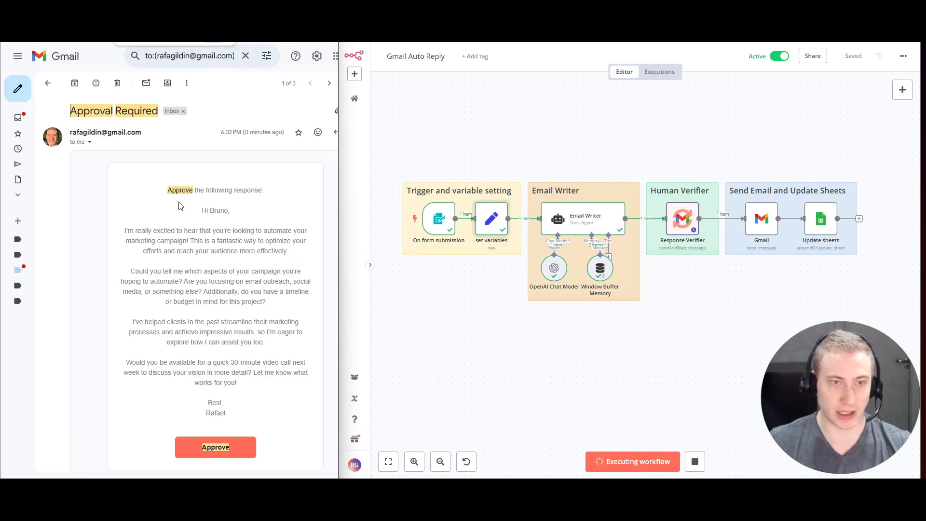
Read the drafted reply in the approval email, from its greeting through the body to the video call proposal
scroll(208, 163, "down", 2)
scroll(225, 135, "up", 1)
triple_click(224, 137)
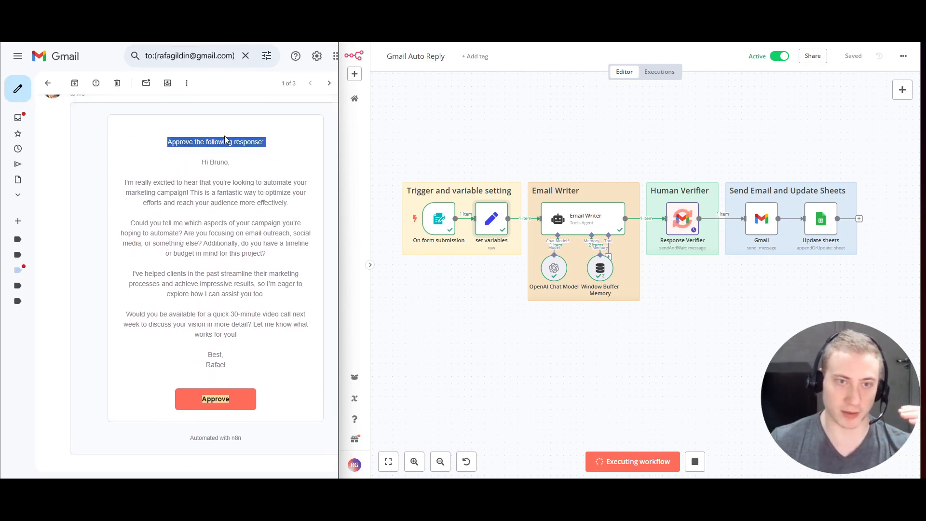
left_click(233, 158)
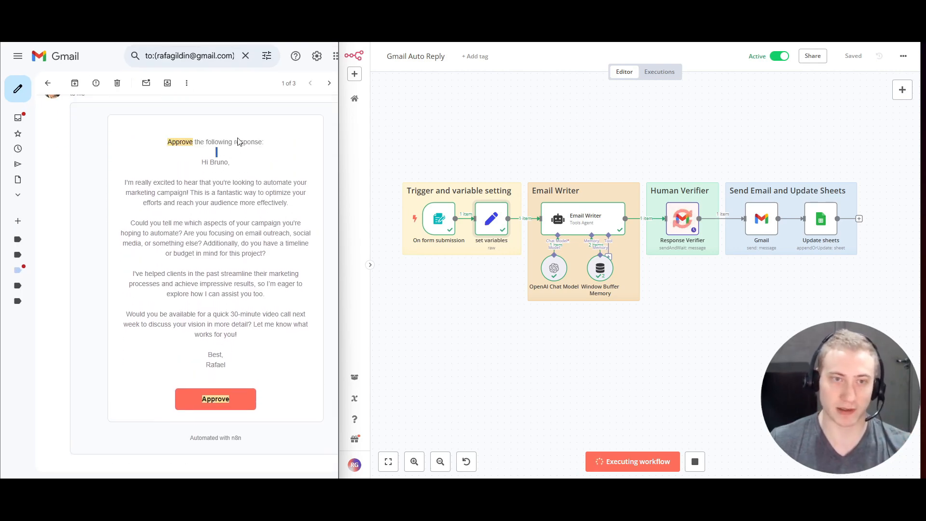
triple_click(238, 141)
triple_click(229, 164)
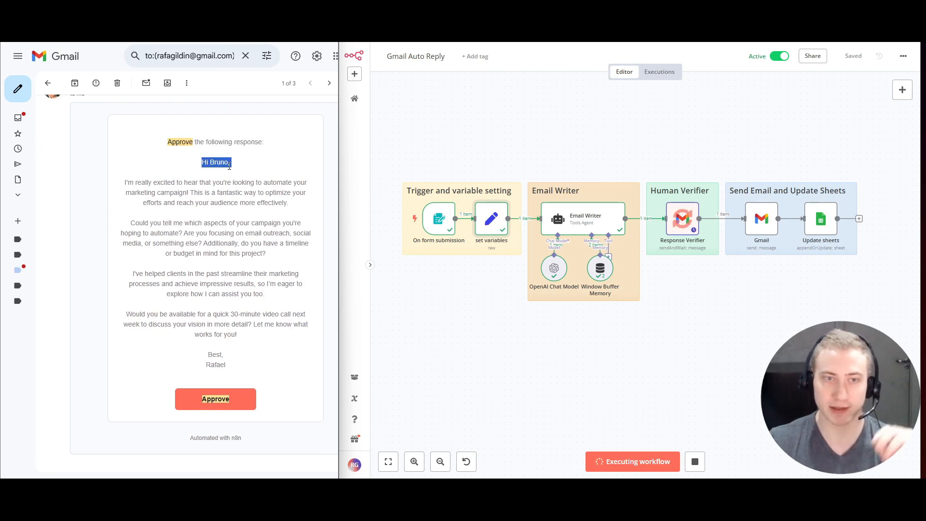
left_click(218, 163)
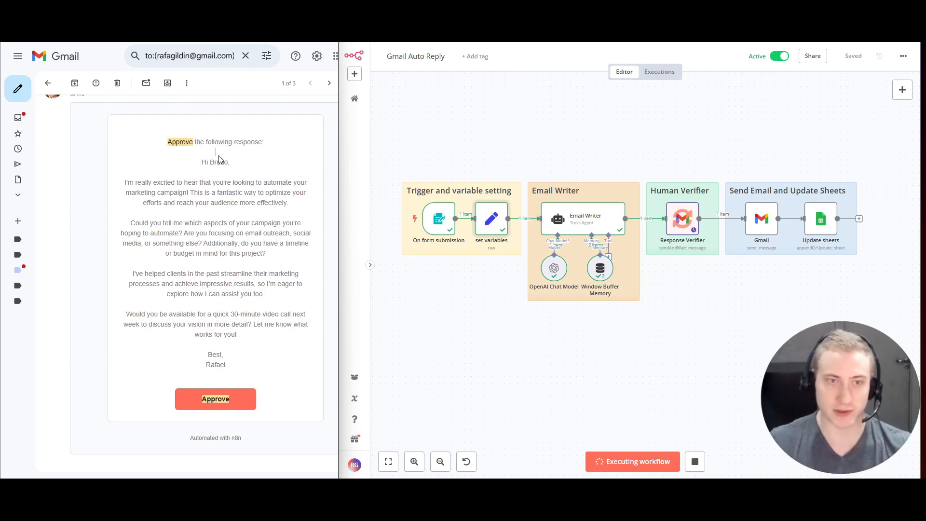
triple_click(217, 162)
left_click(128, 177)
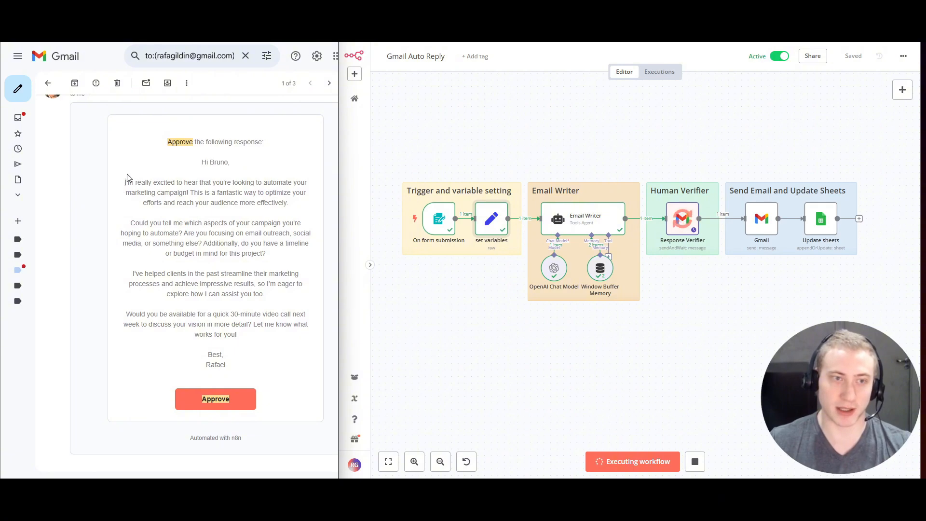
left_click_drag(125, 185, 291, 334)
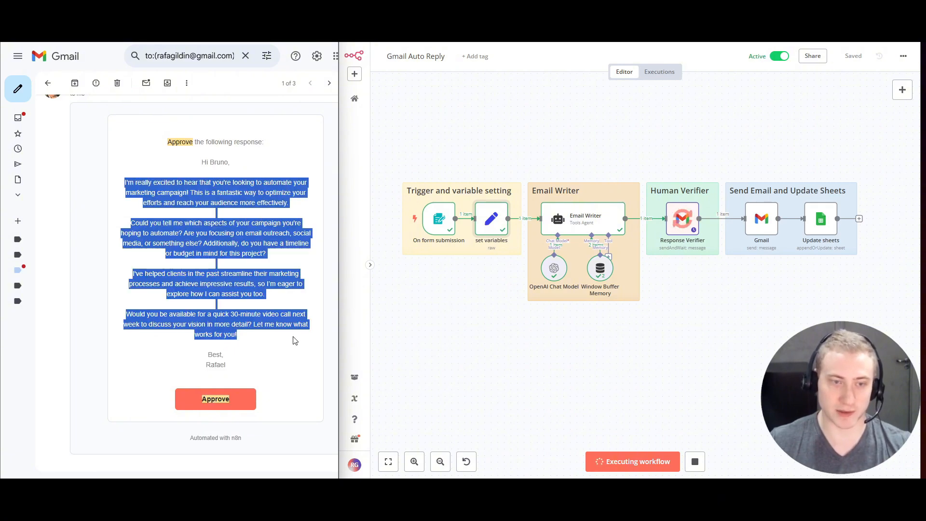
left_click(277, 339)
triple_click(276, 326)
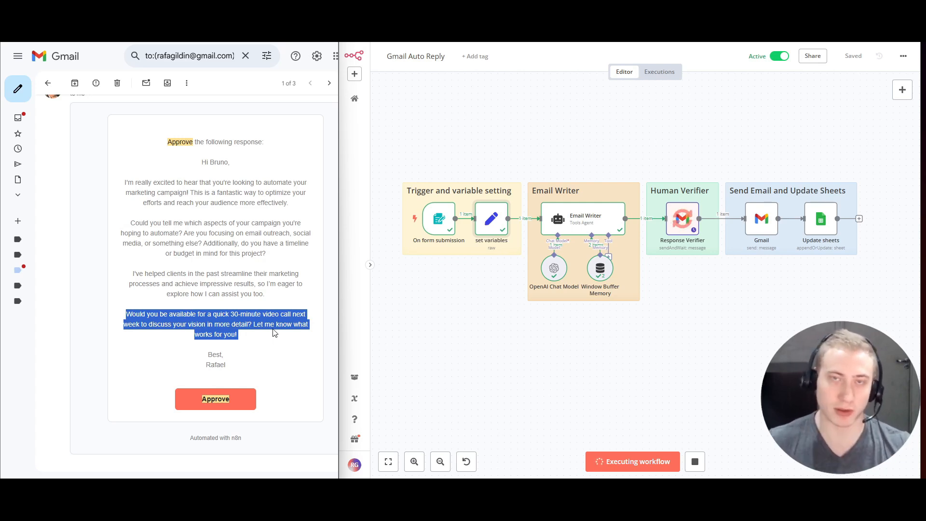
left_click(249, 383)
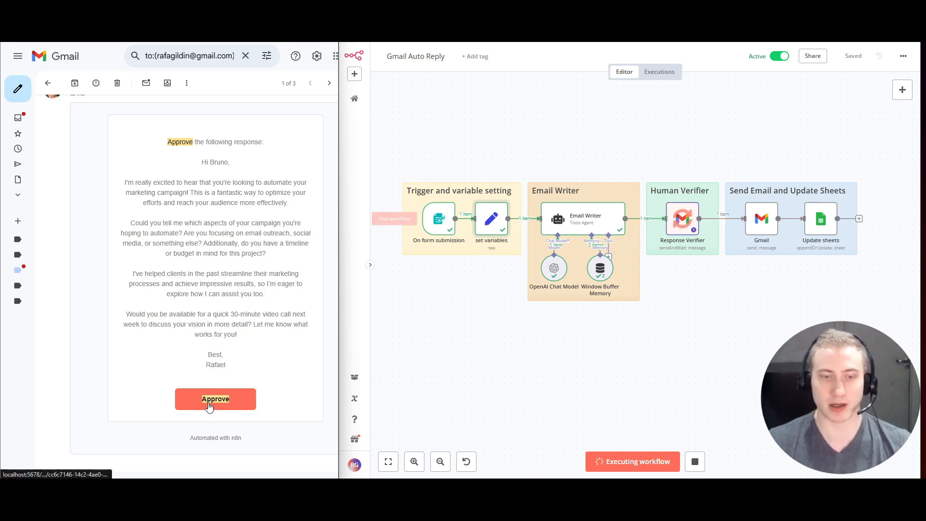
left_click_drag(732, 288, 714, 297)
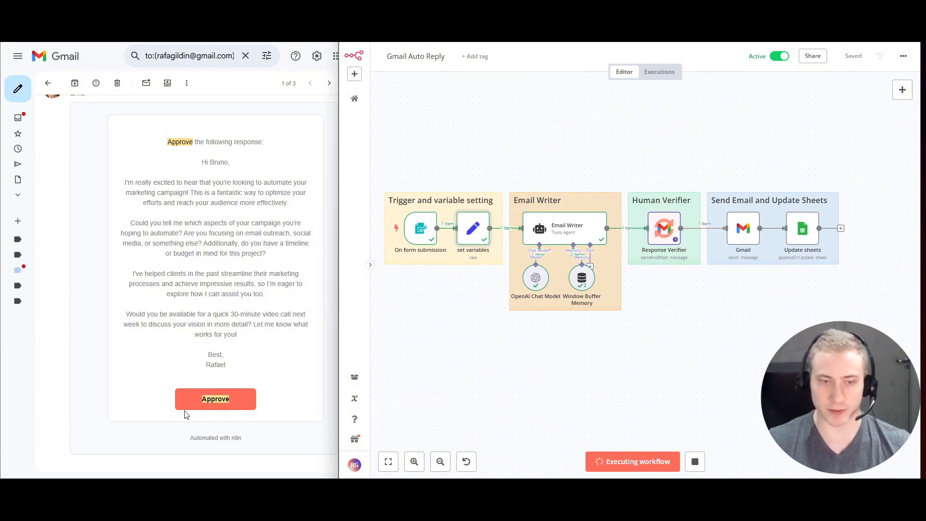
scroll(207, 381, "down", 2, "ctrl")
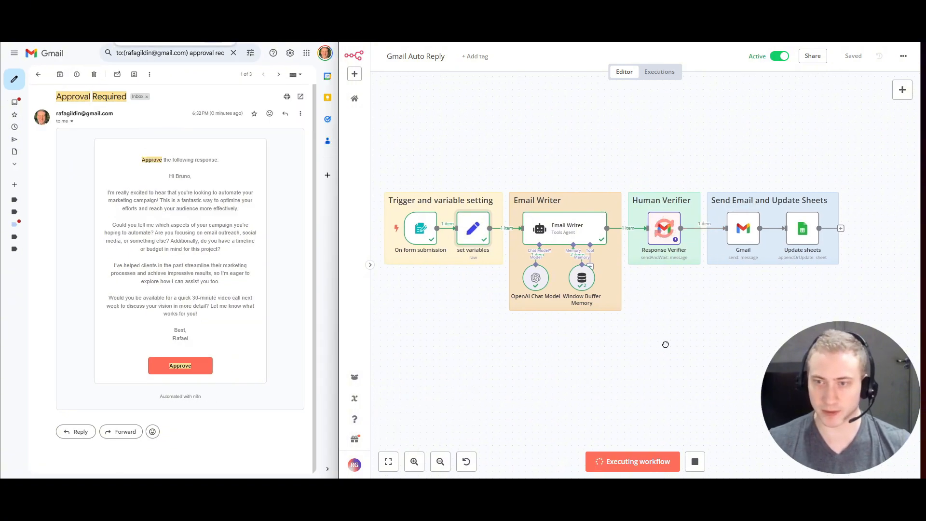
Approve the drafted reply from the Approval Required email and close the confirmation page
left_click_drag(628, 323, 604, 328)
left_click(180, 365)
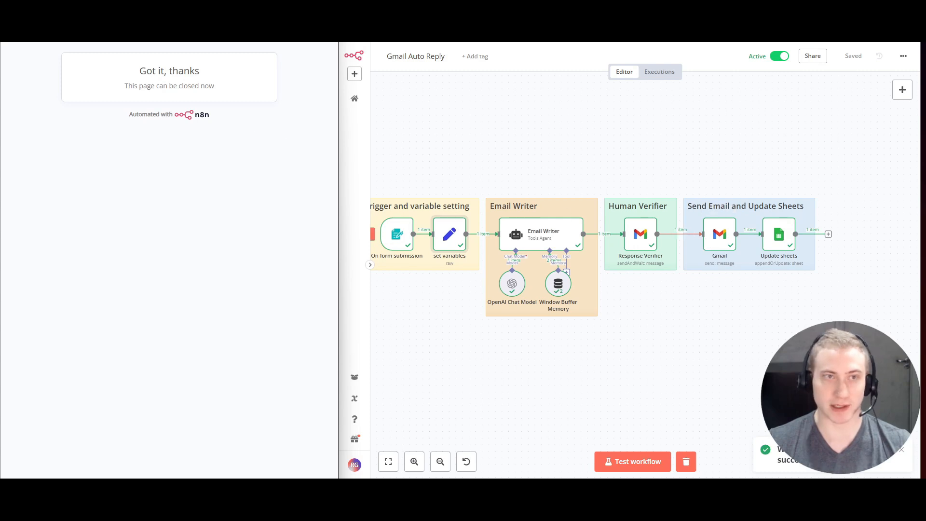
key("ctrl+w")
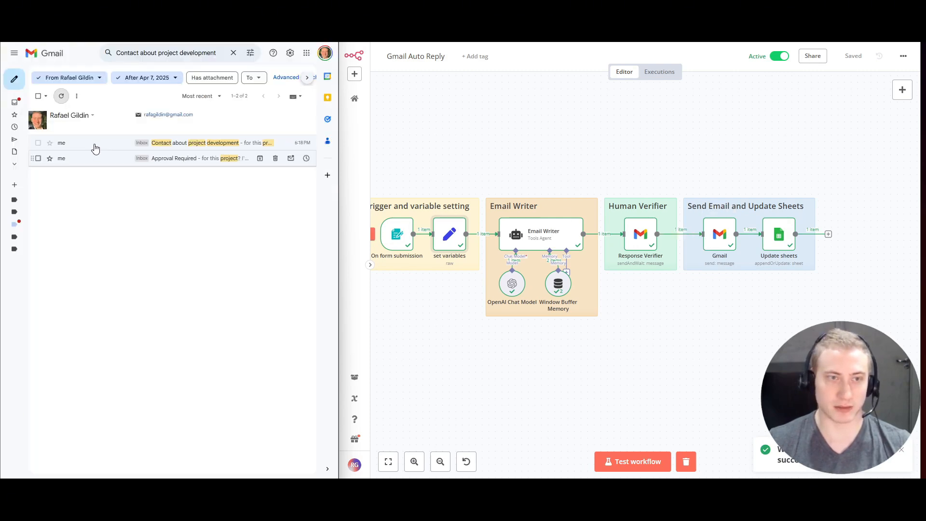
Refresh the "Contact about project development" search results and read the newest reply, enlarged for legibility
left_click(62, 99)
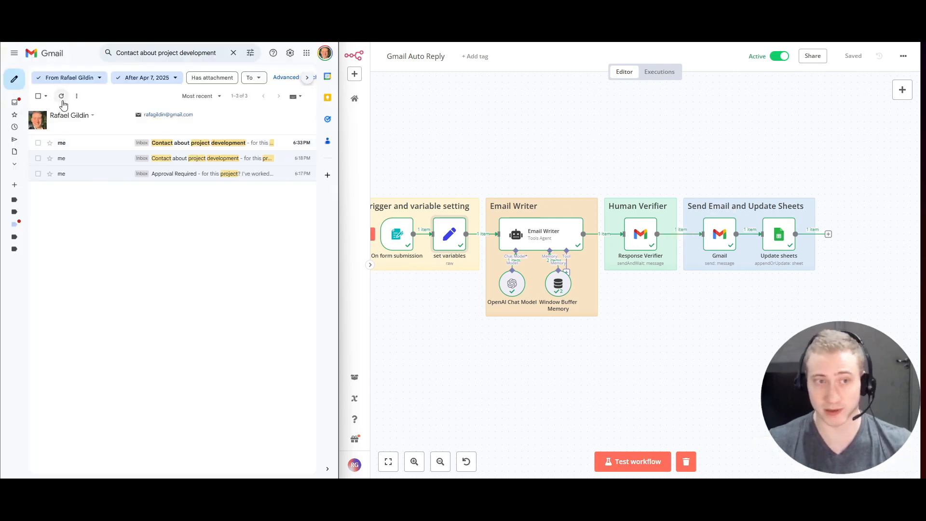
left_click(79, 140)
key("ctrl+plus")
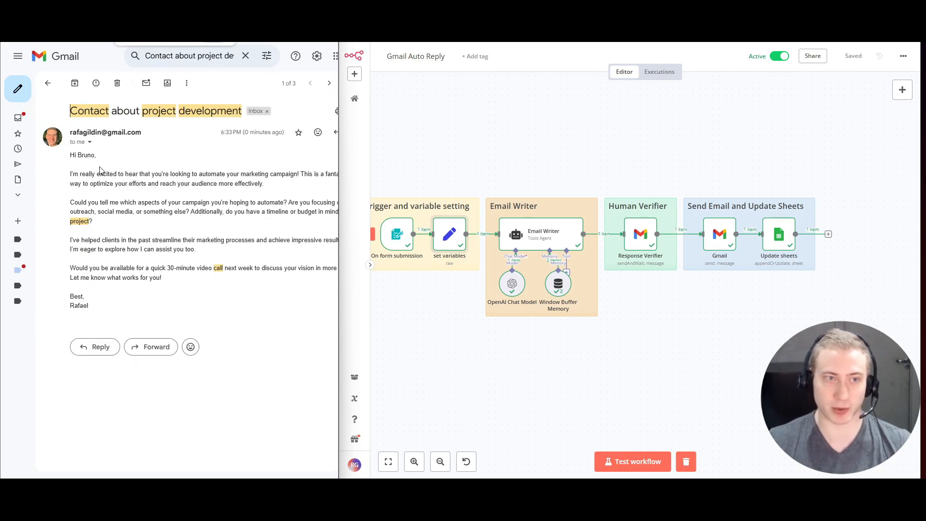
triple_click(96, 175)
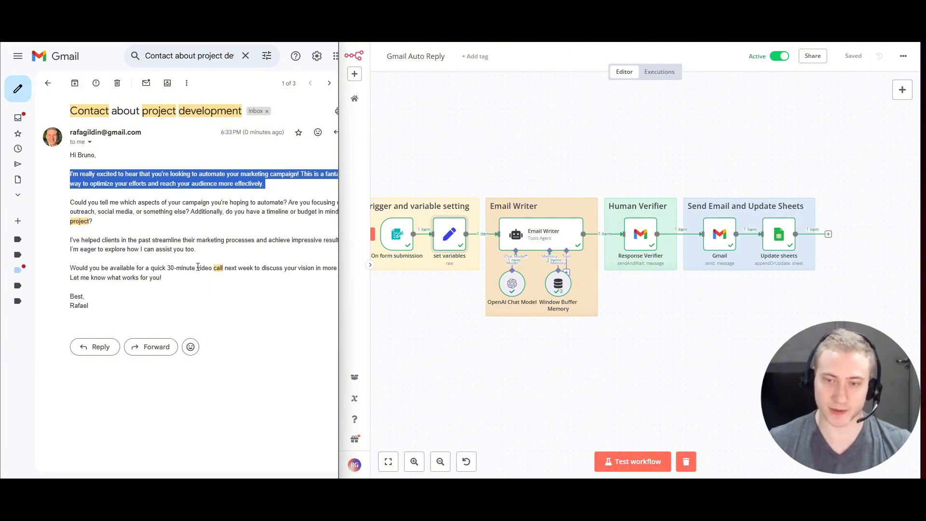
Inspect the Update sheets node's parameters and output, and return to the workflow canvas
left_click_drag(746, 288, 680, 292)
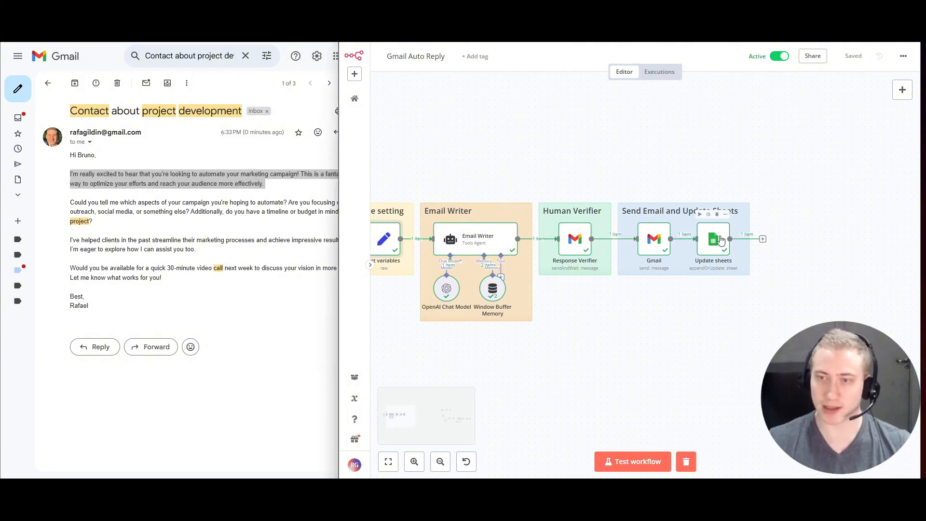
left_click(715, 240)
double_click(714, 240)
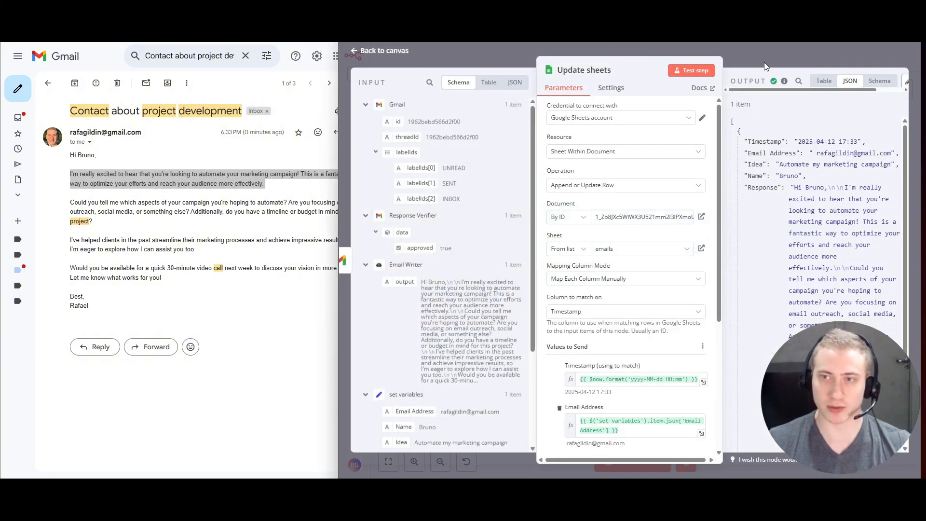
key("Escape")
Switch to the Talk to me (Responses) spreadsheet and check the new entry's timestamp in row 2
left_click(73, 9)
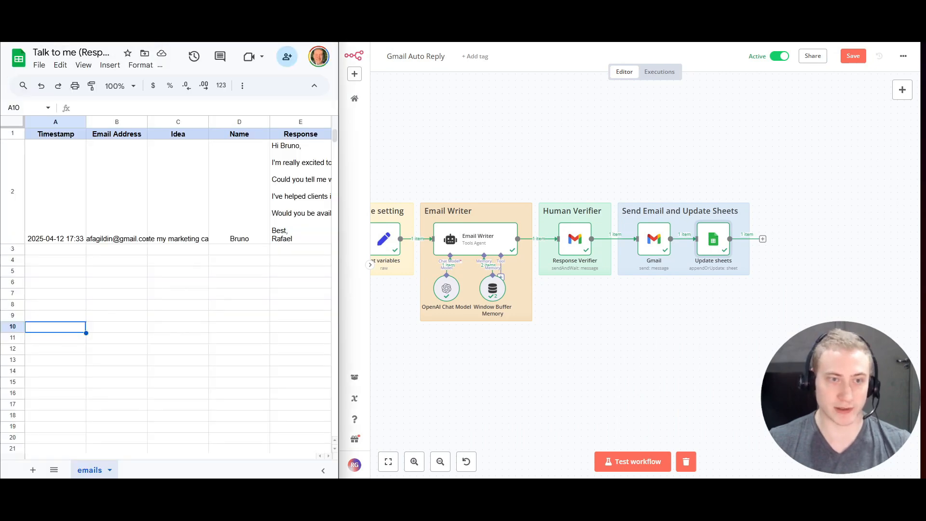
left_click(118, 226)
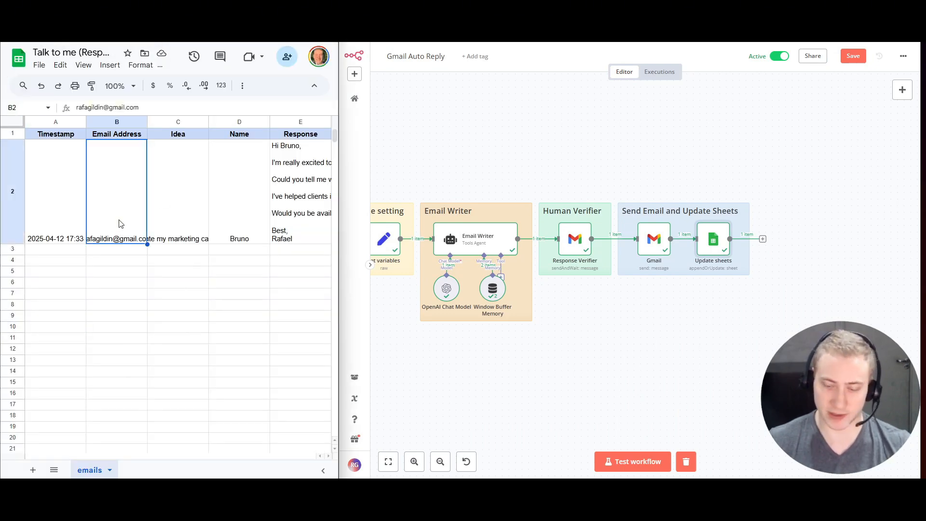
key("ctrl+minus")
key("ctrl+minus")
key("ctrl+plus")
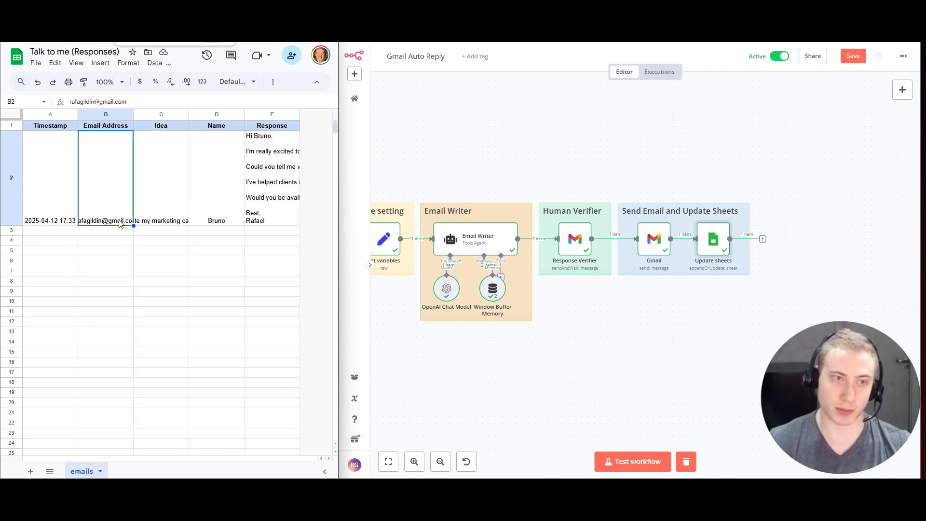
left_click(59, 199)
double_click(59, 206)
left_click(186, 271)
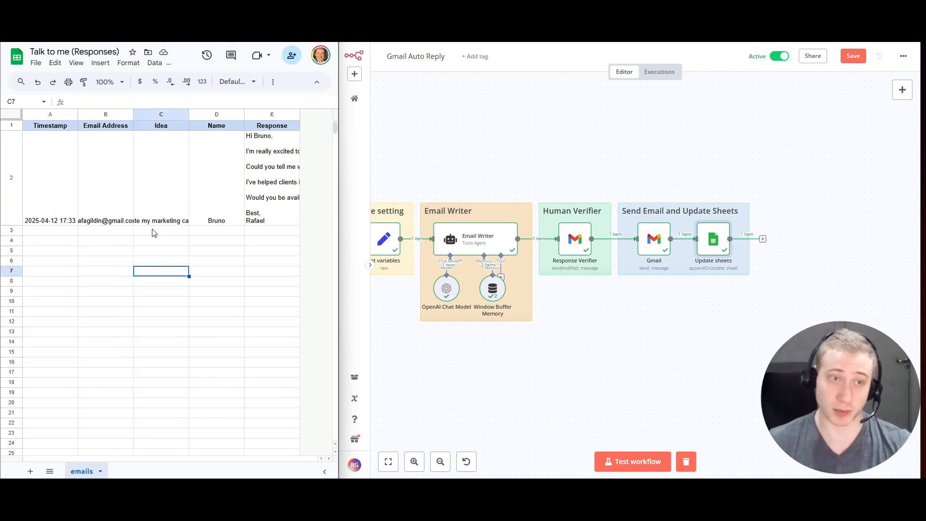
Inspect the email address, idea and name recorded in row 2 without altering the cells
left_click(107, 182)
double_click(107, 182)
key("Escape")
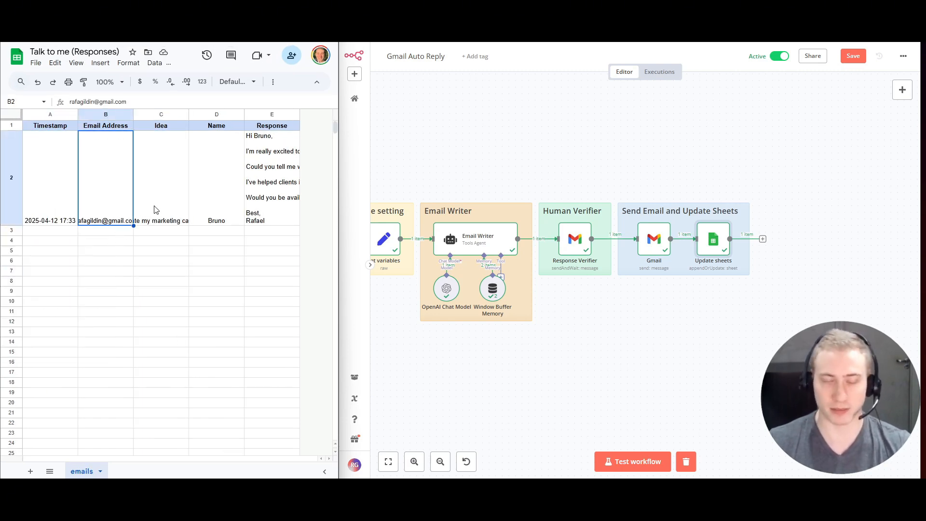
left_click(155, 209)
double_click(161, 193)
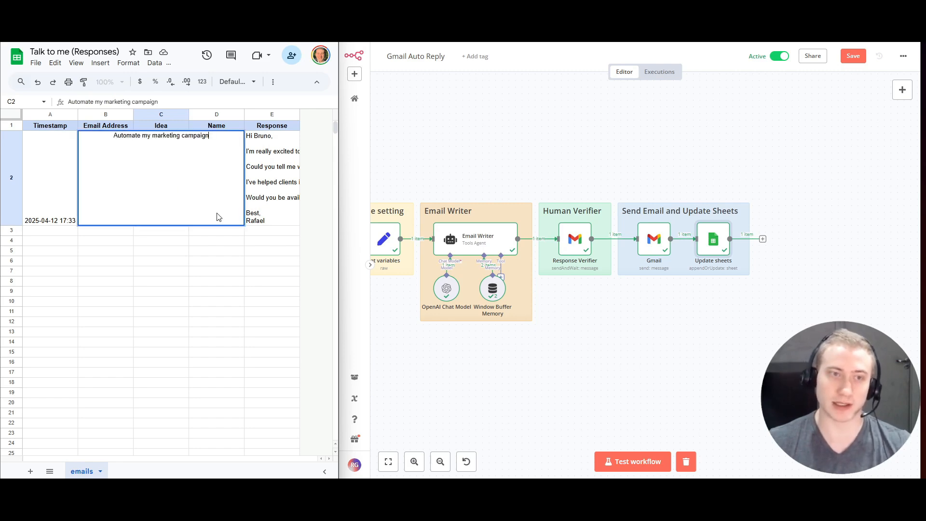
key("Escape")
double_click(182, 184)
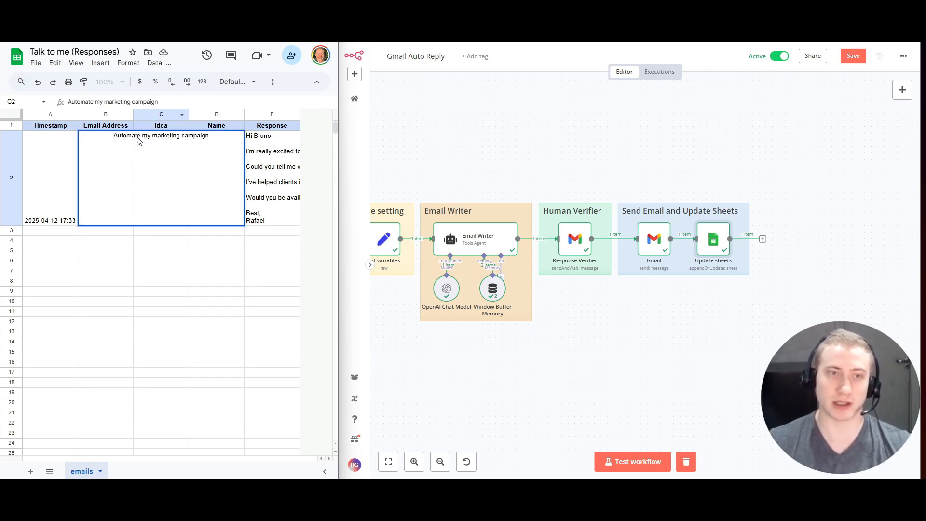
key("Escape")
double_click(231, 178)
key("Escape")
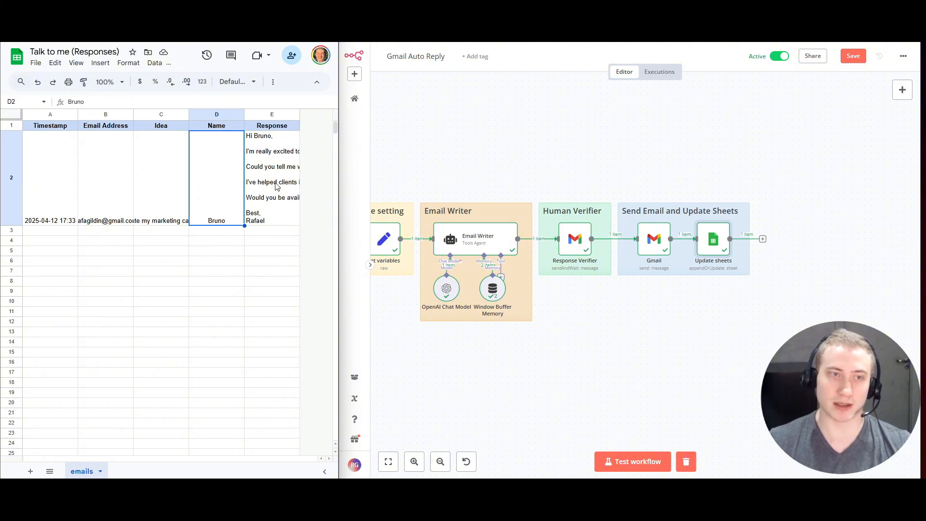
View the full reply text stored in the Response cell of row 2, and leave the cell unedited
left_click(277, 187)
double_click(278, 167)
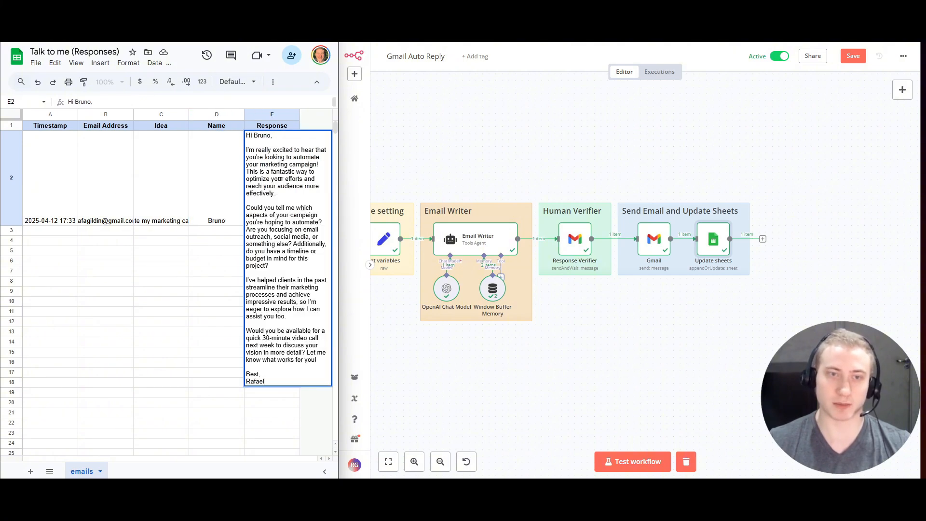
key("Escape")
double_click(256, 220)
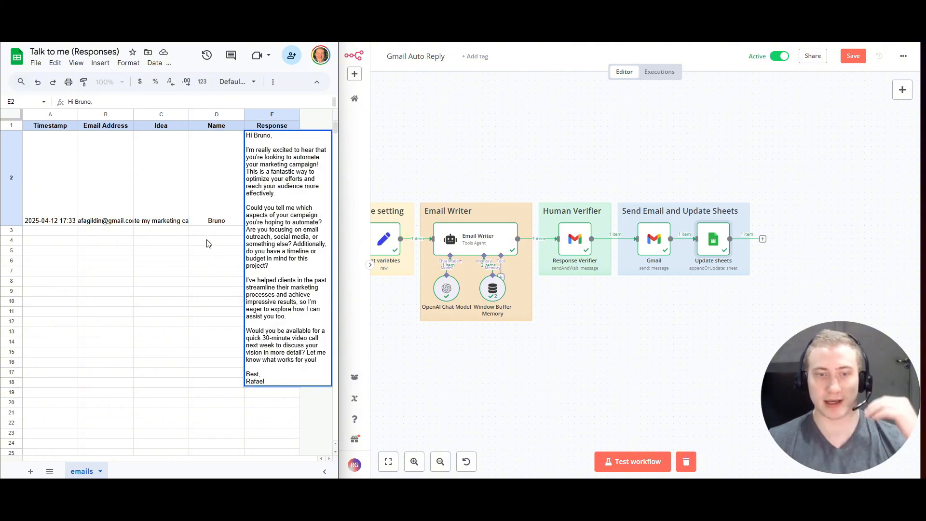
left_click(209, 242)
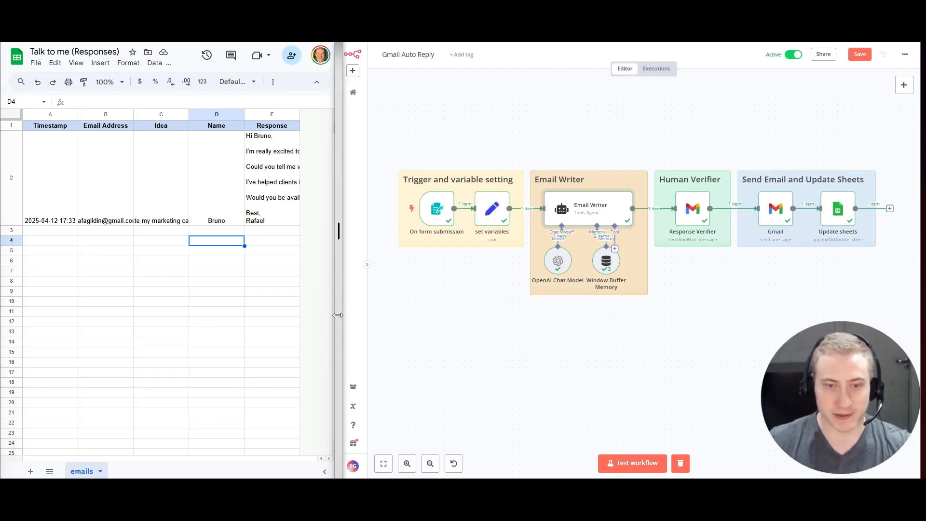
Widen the n8n window and review the On form submission node's Email Address, Name and Idea form fields
left_click_drag(338, 315, 279, 315)
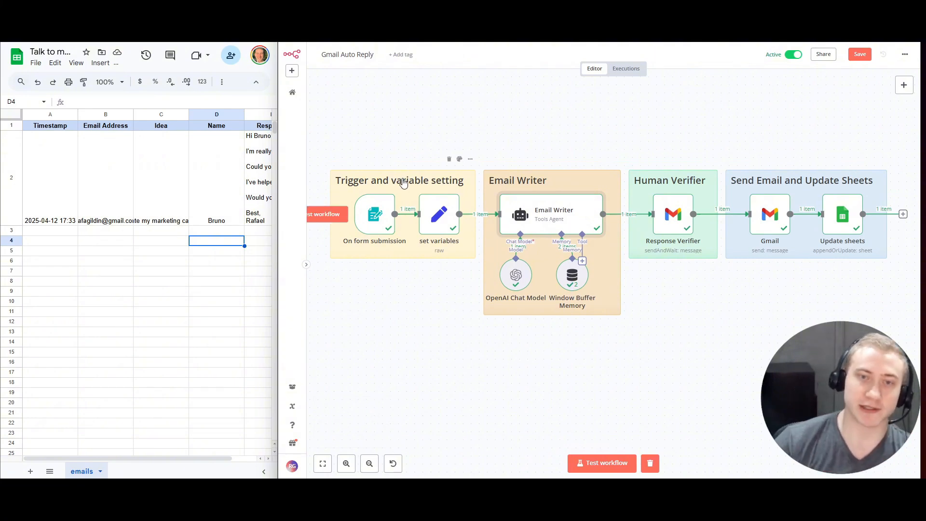
double_click(379, 226)
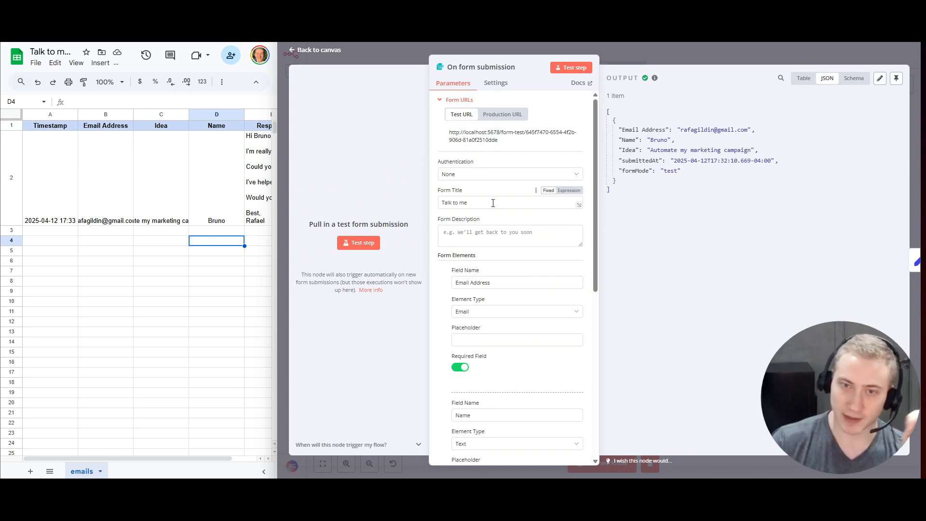
scroll(492, 202, "down", 1)
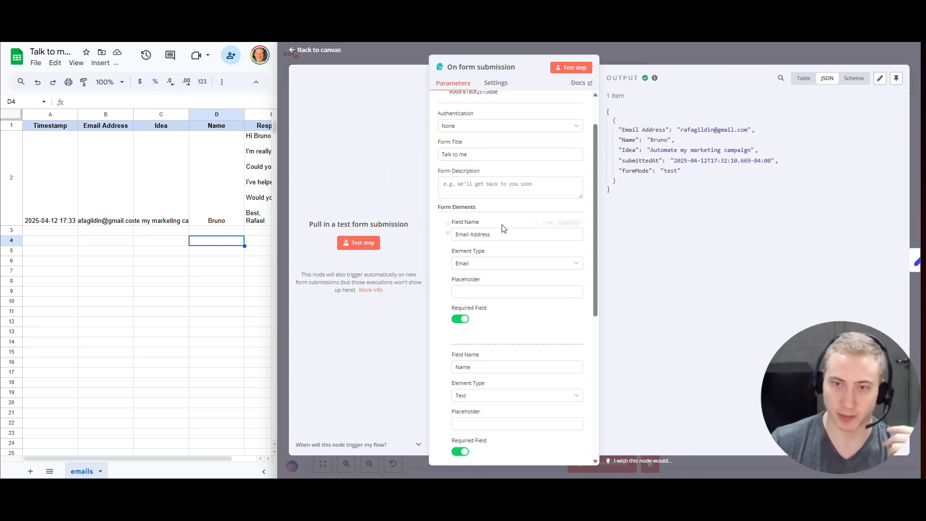
scroll(502, 237, "down", 5)
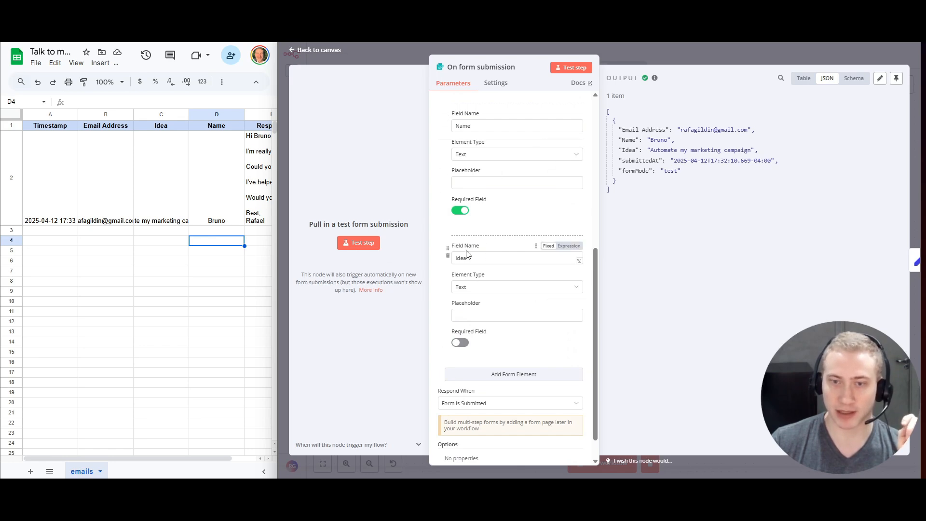
scroll(543, 248, "down", 1)
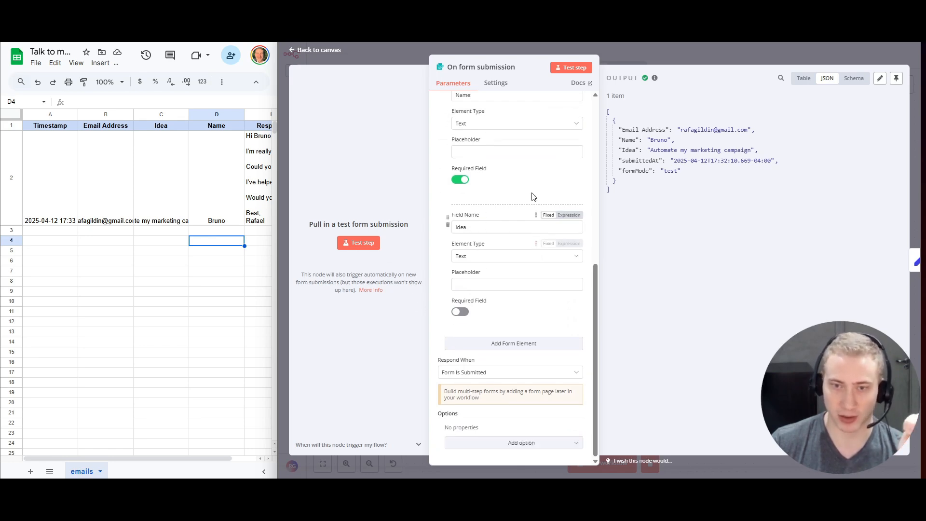
left_click(652, 58)
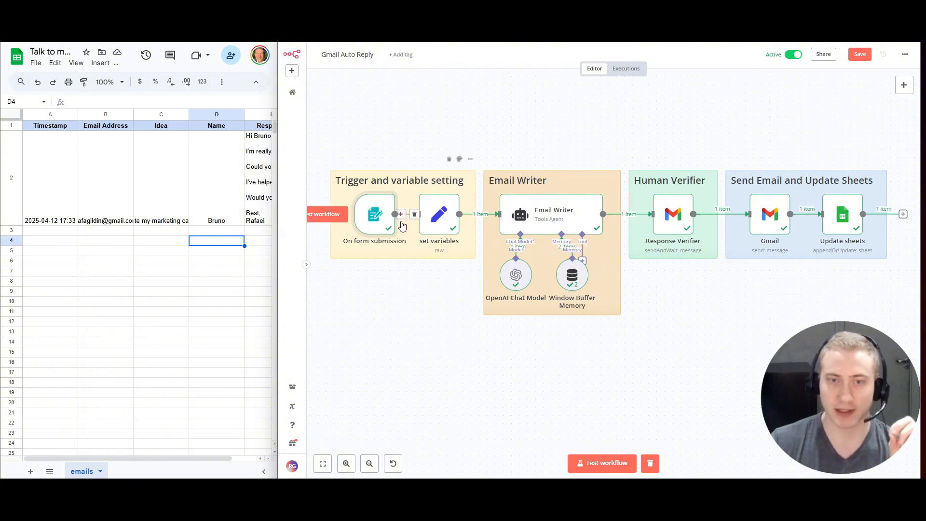
Clear the previous execution data from the workflow and start a fresh test run that opens the form
left_click(357, 183)
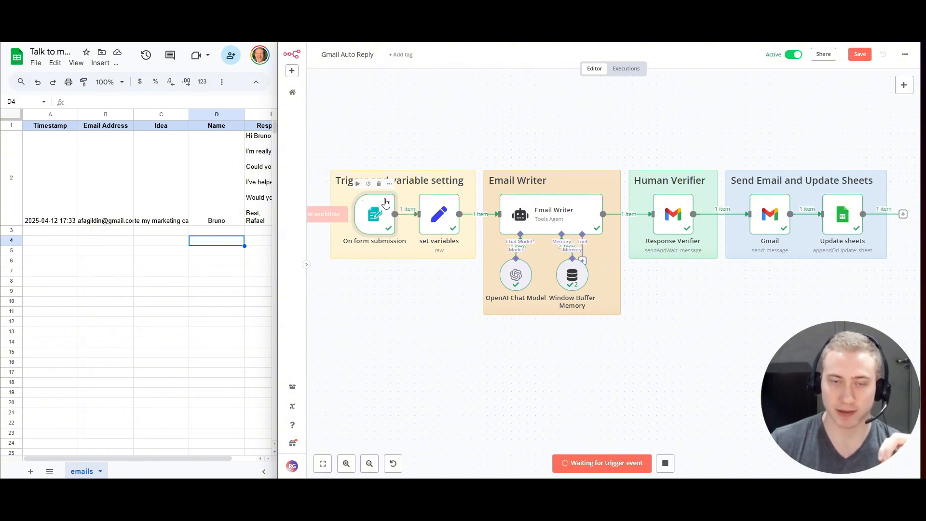
left_click(664, 464)
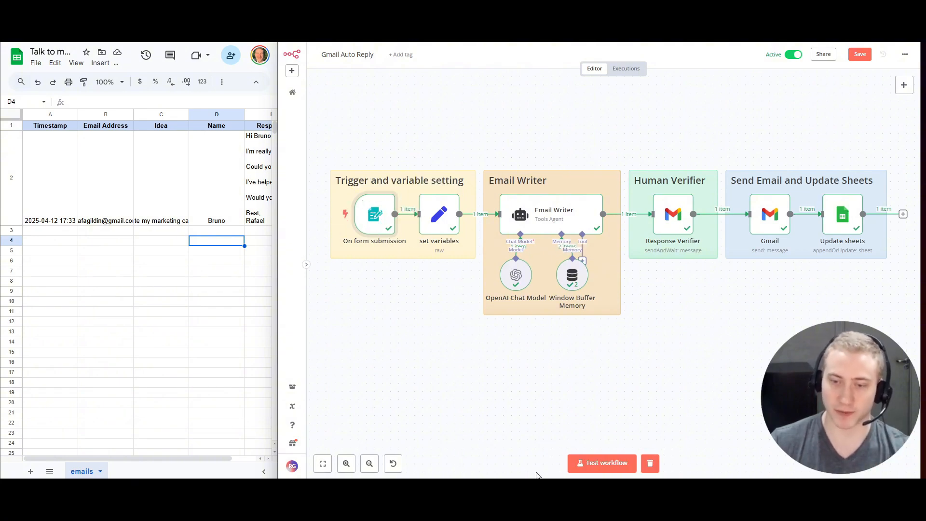
left_click(649, 463)
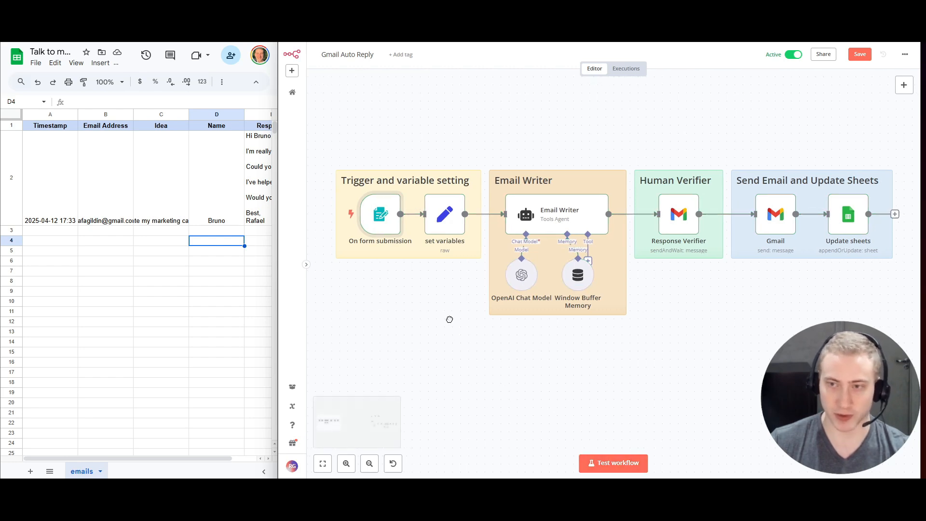
left_click(603, 463)
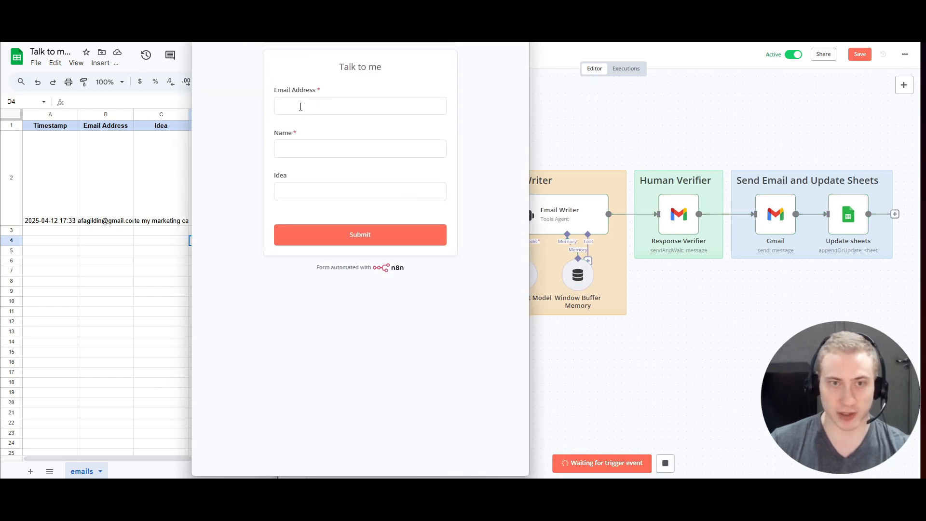
Fill in the Talk to me form's Email Address and Name fields with the contact's e-mail and first name
left_click(300, 106)
left_click(362, 131)
left_click(336, 157)
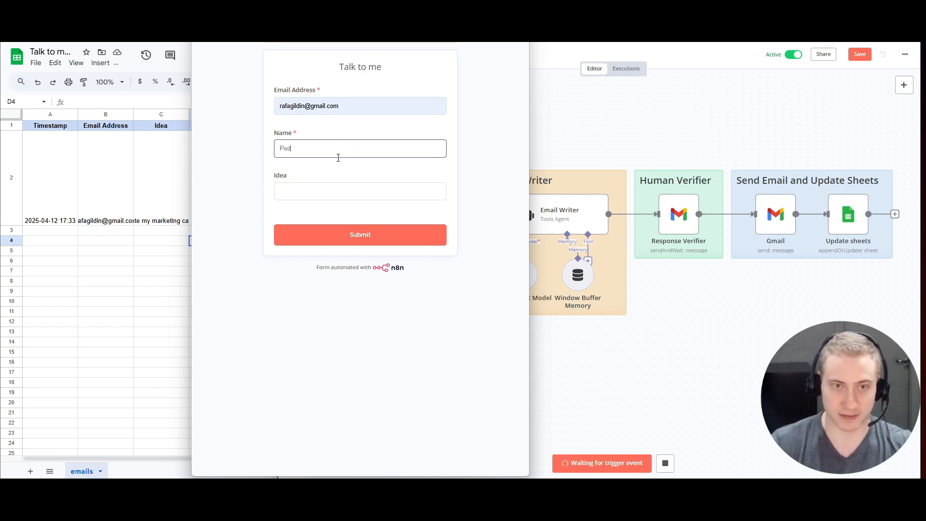
Enter "Help me with my post writing automation" as the Idea, then submit the form and close its window
key("Tab")
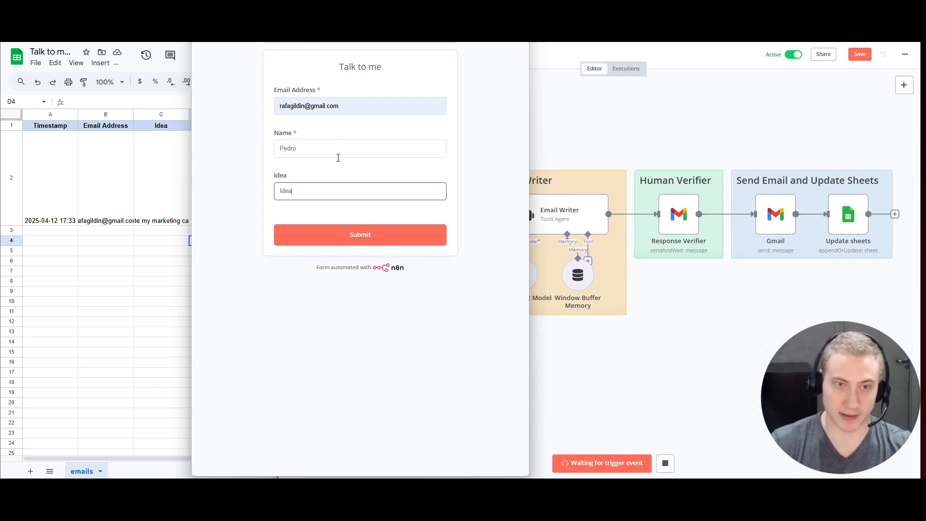
key("ctrl+BackSpace")
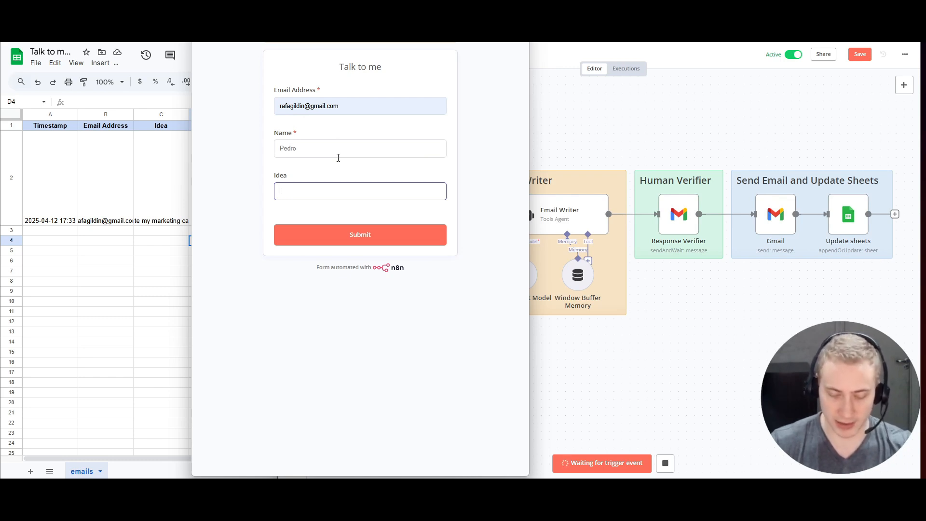
type("Help me")
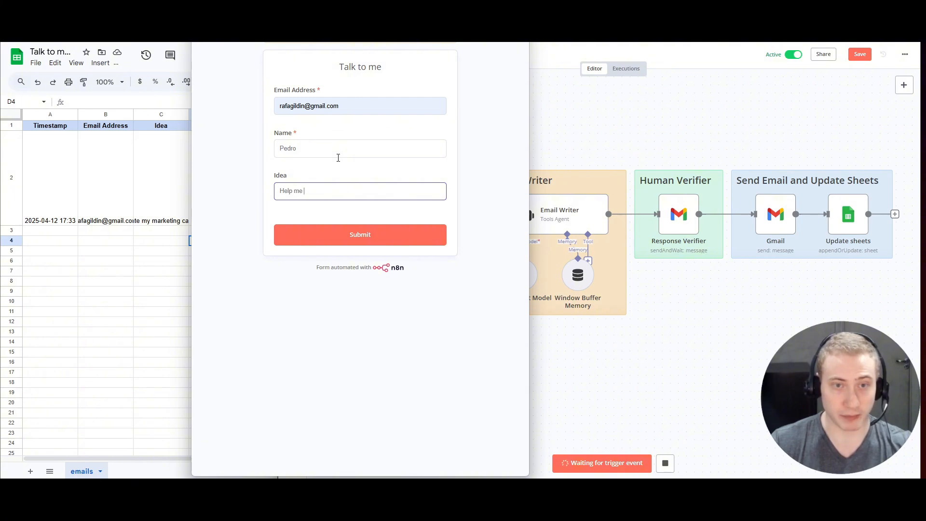
type(" with mt")
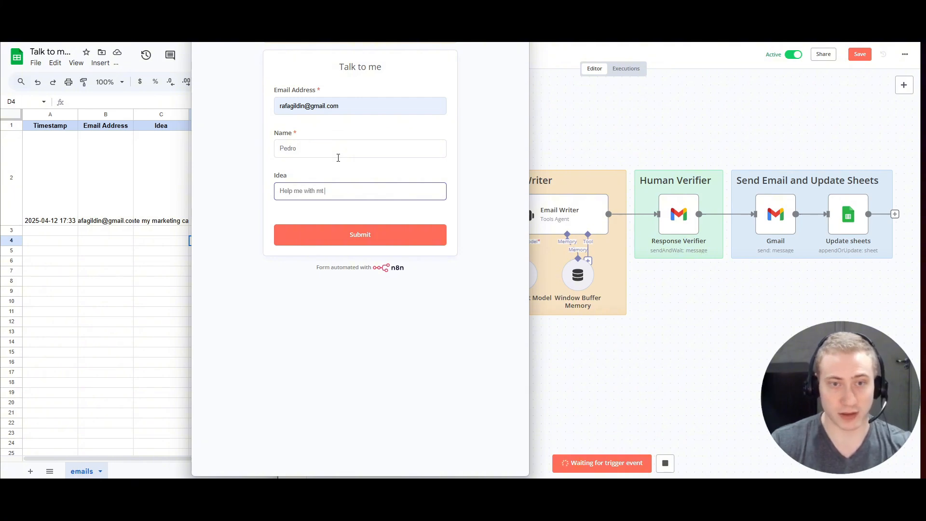
type(" pos")
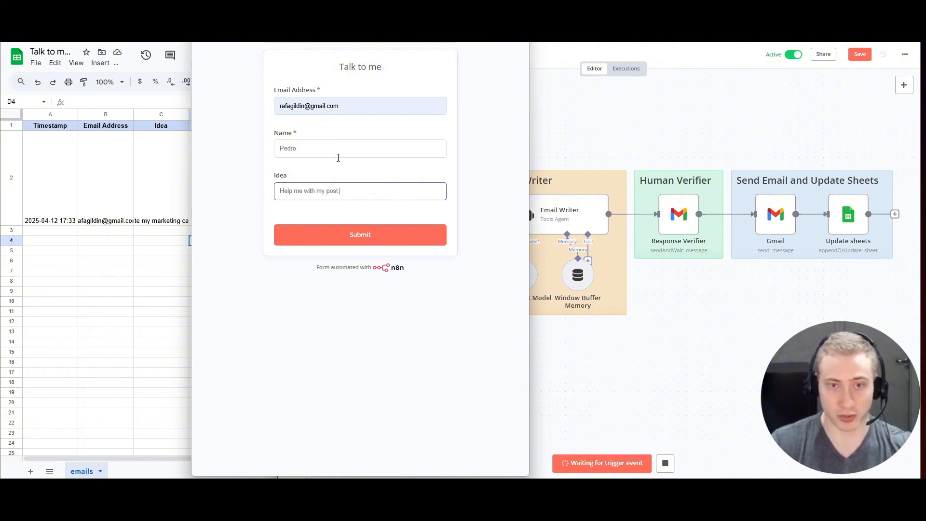
type("t writt")
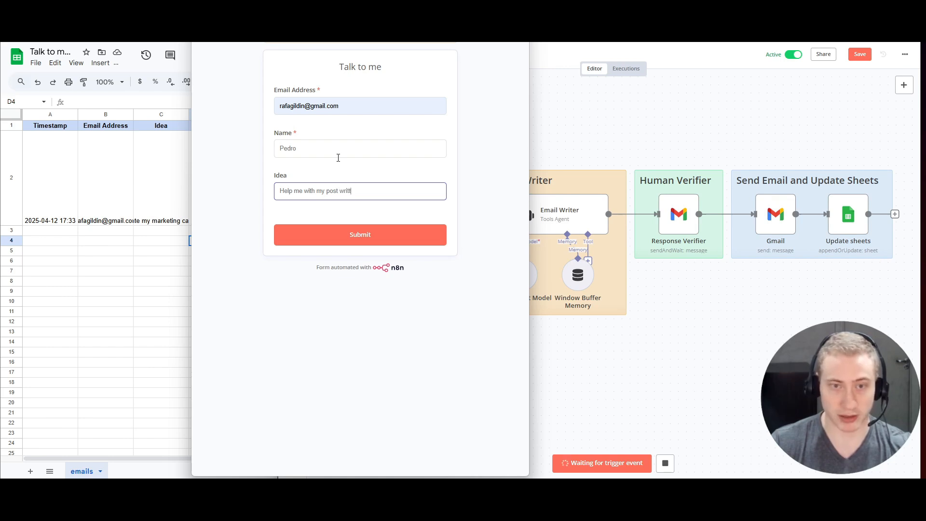
type("ing a")
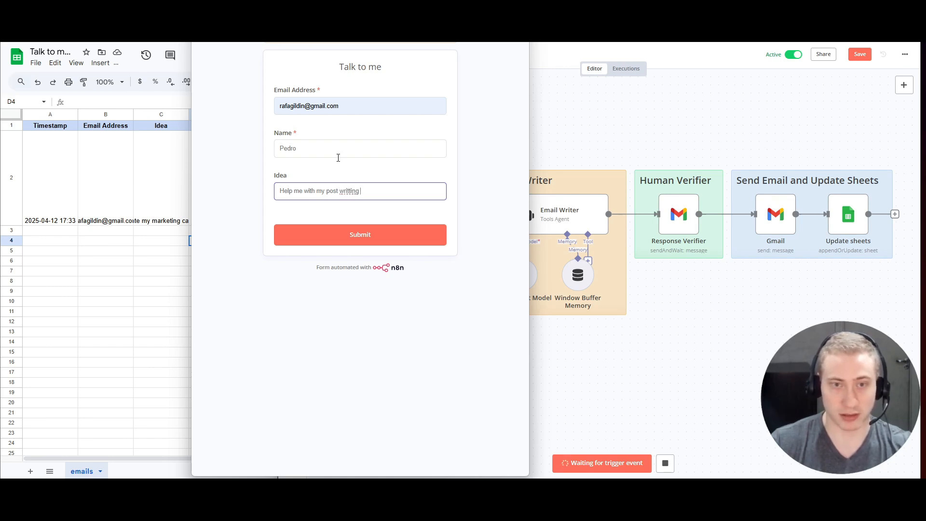
right_click(345, 192)
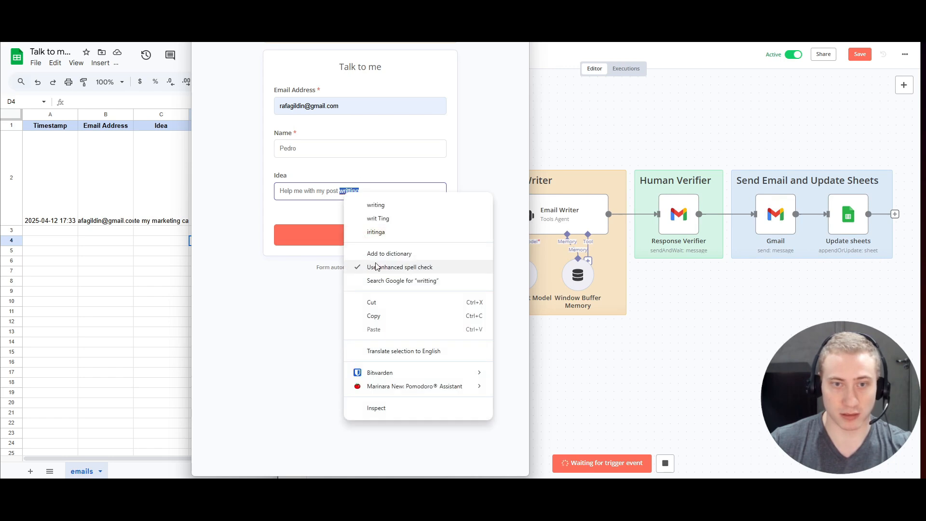
left_click(392, 203)
type("utomation")
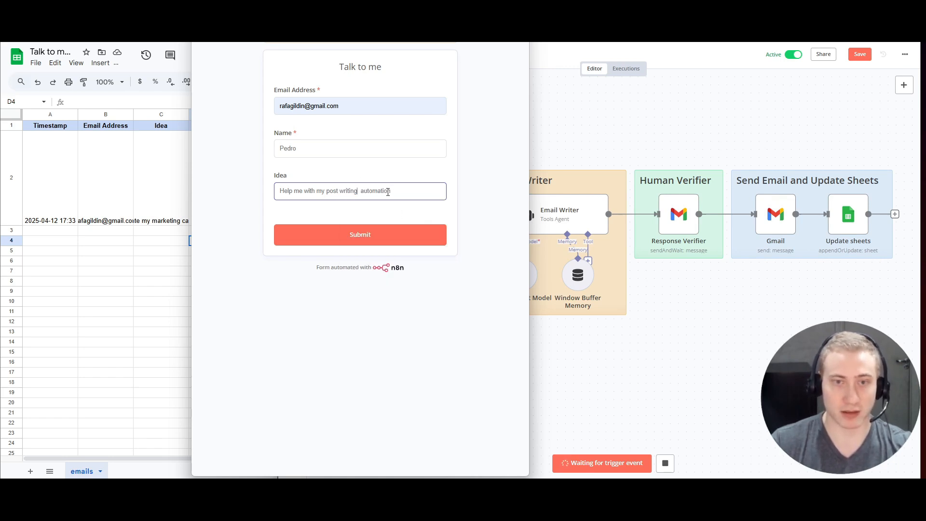
key("Delete")
left_click(371, 235)
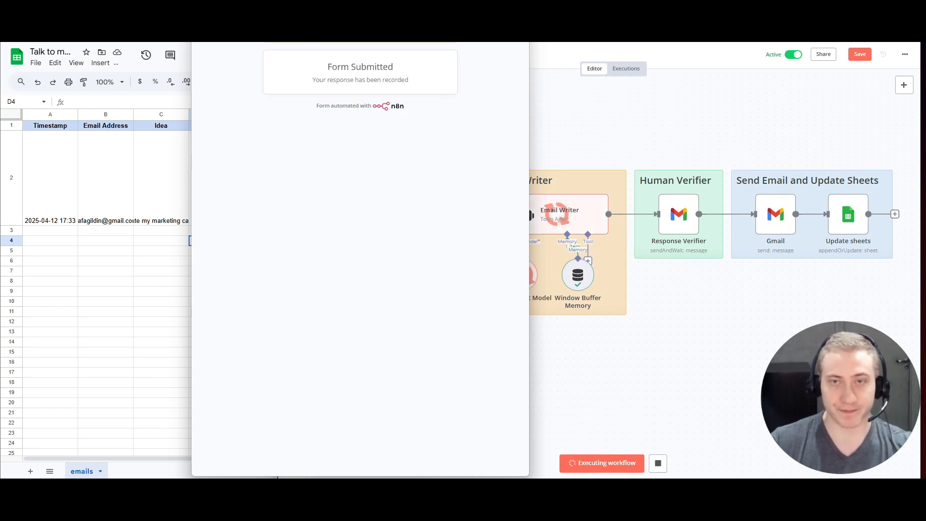
left_click(520, 14)
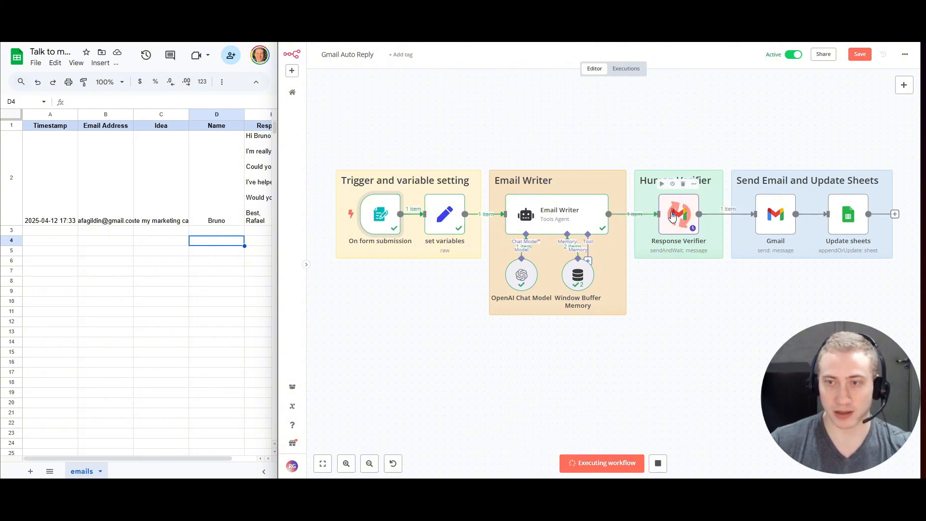
Examine the set variables node's JSON expression in the expanded editor, including its Email Address and SubmittedAt mappings, and return to the canvas
scroll(482, 250, "up", 3)
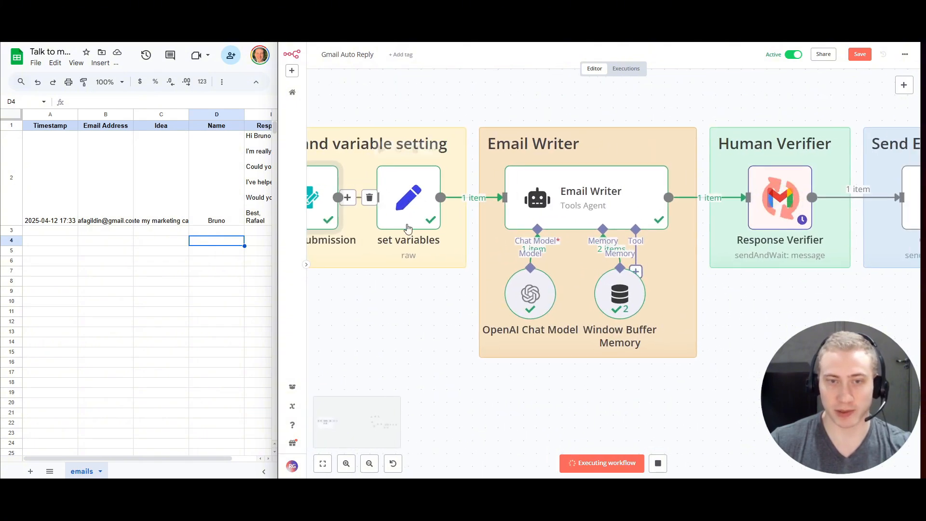
left_click_drag(408, 229, 445, 241)
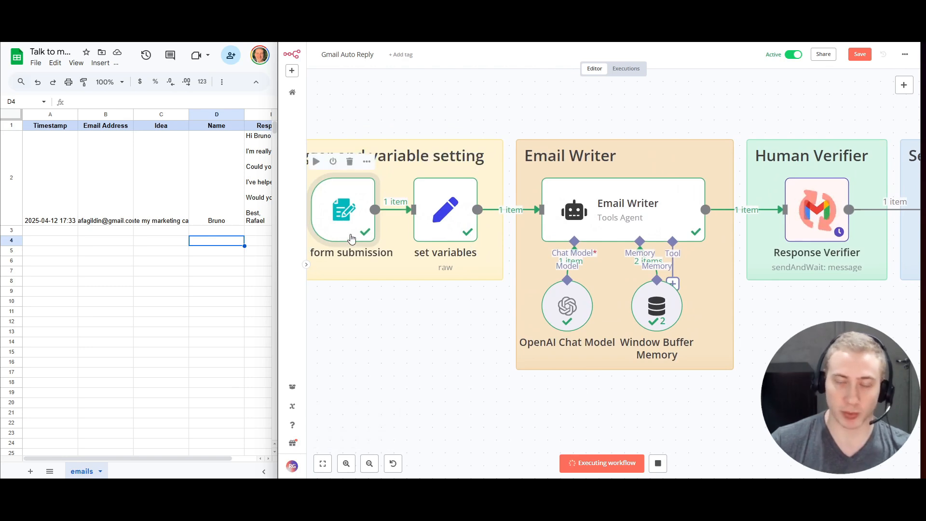
double_click(445, 213)
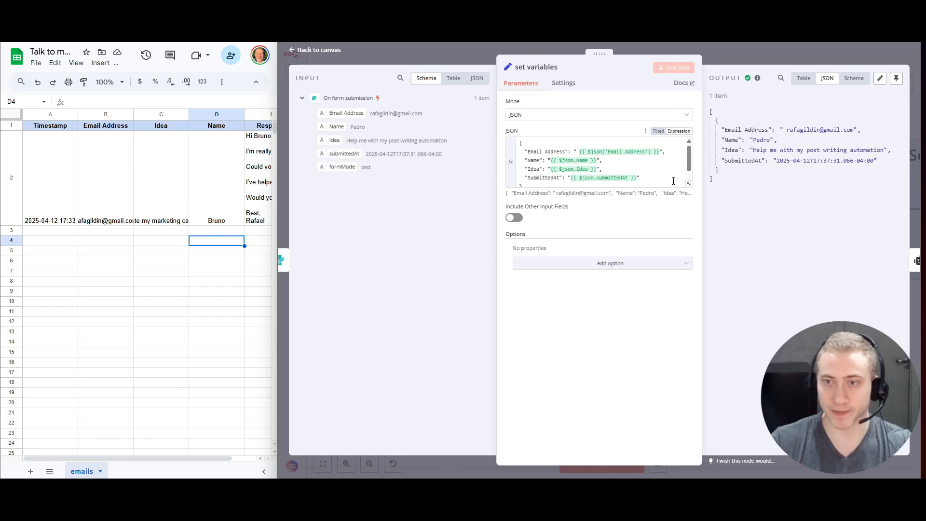
left_click(689, 184)
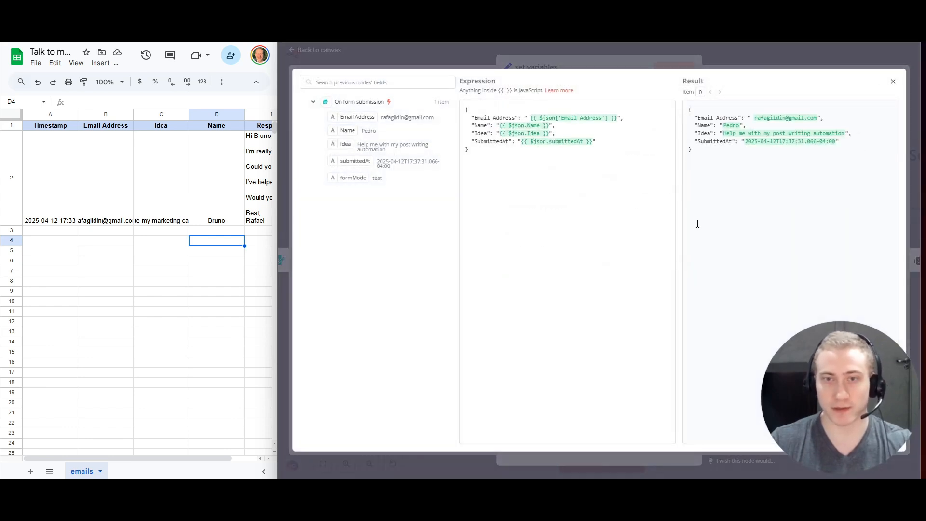
triple_click(476, 117)
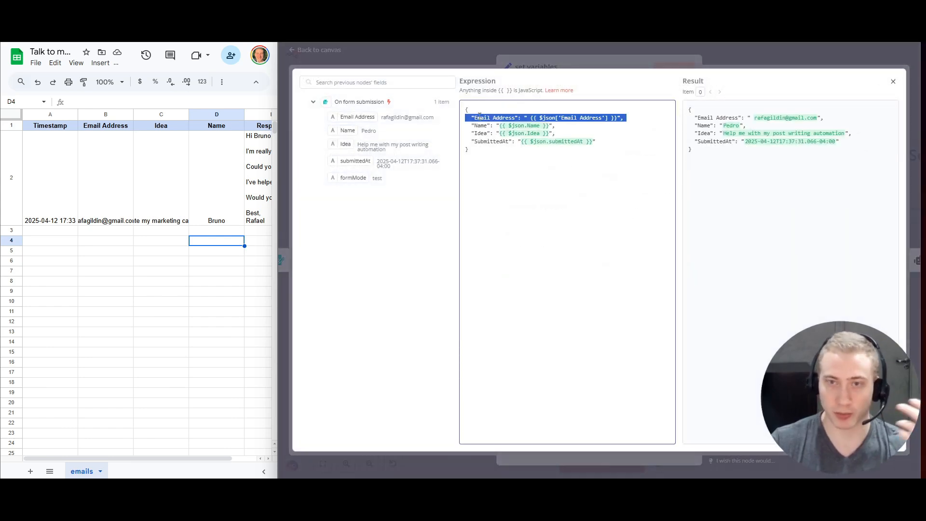
double_click(557, 118)
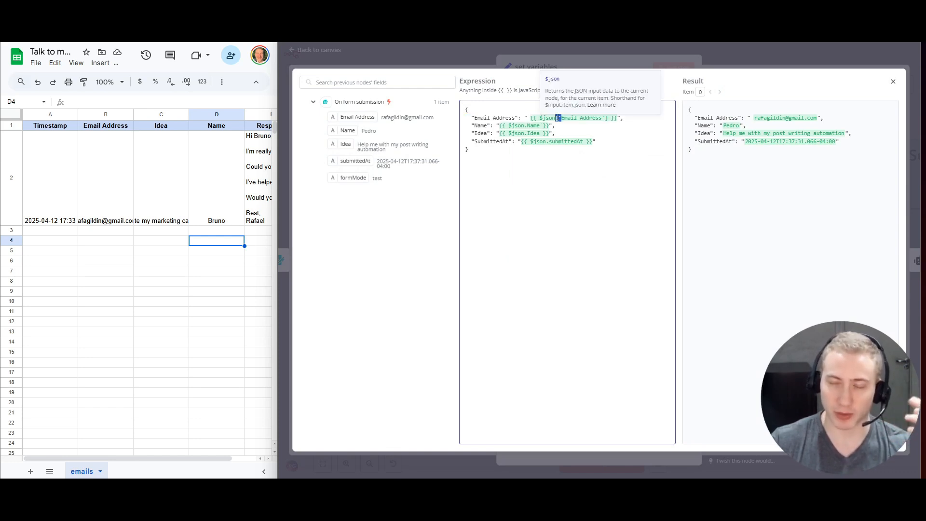
left_click(560, 161)
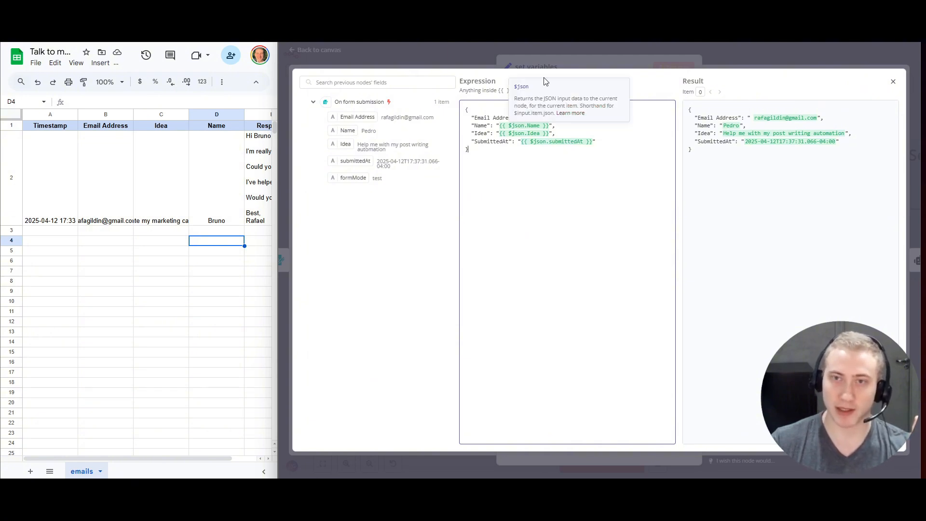
double_click(547, 141)
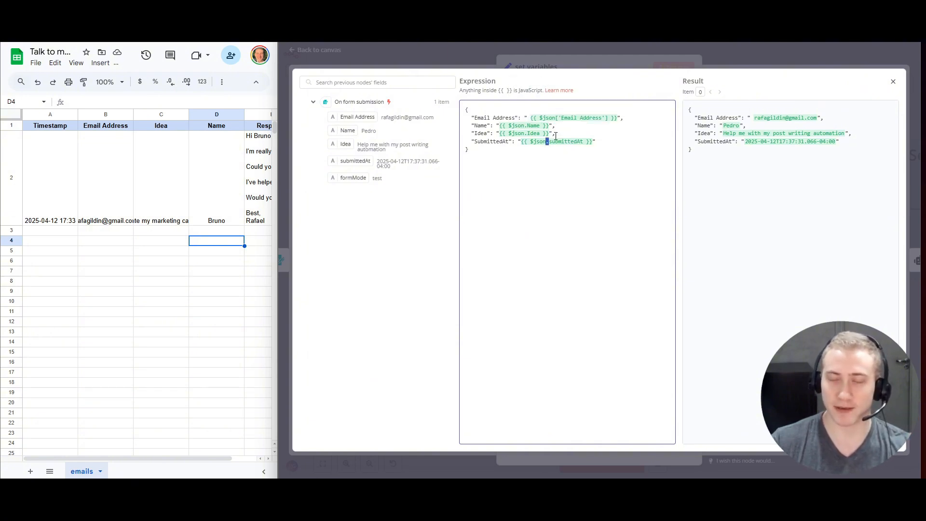
left_click(675, 61)
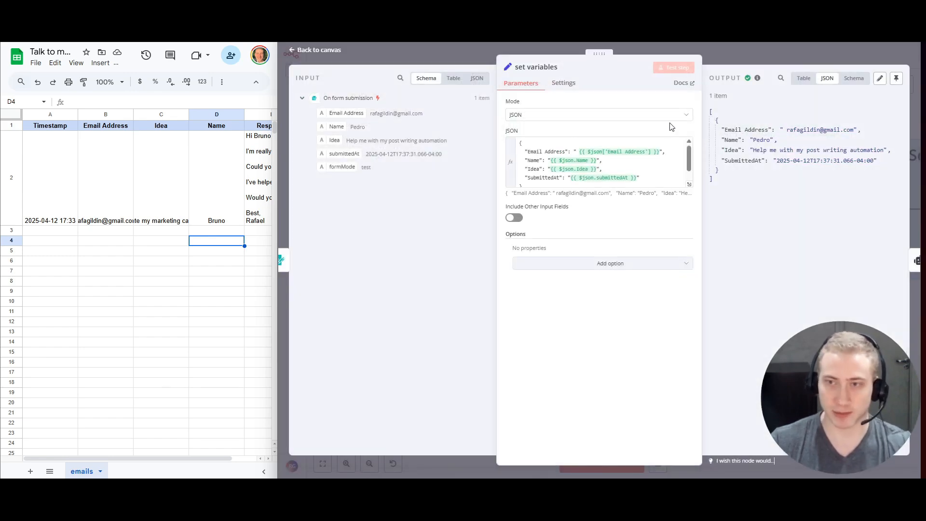
left_click(727, 61)
Open the Email Writer node and view the available agent types, keeping Tools Agent selected
left_click_drag(696, 204, 626, 187)
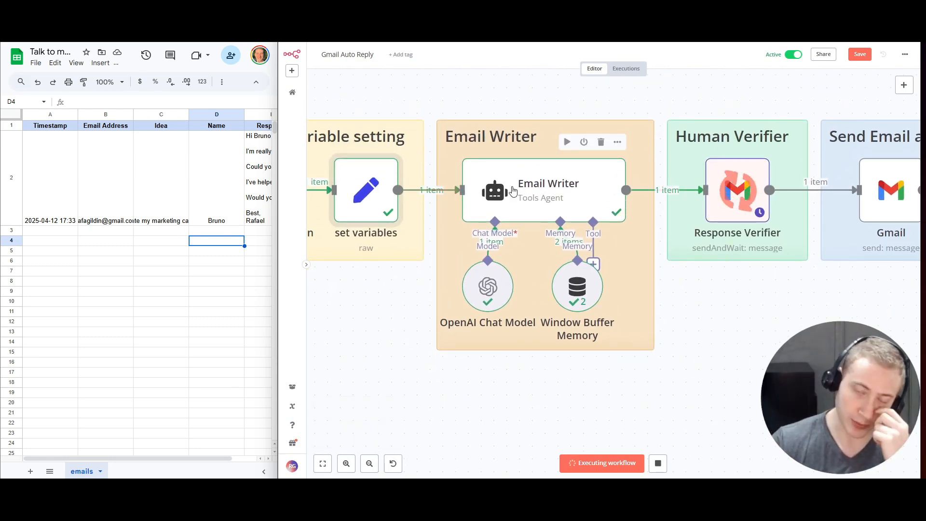
double_click(534, 203)
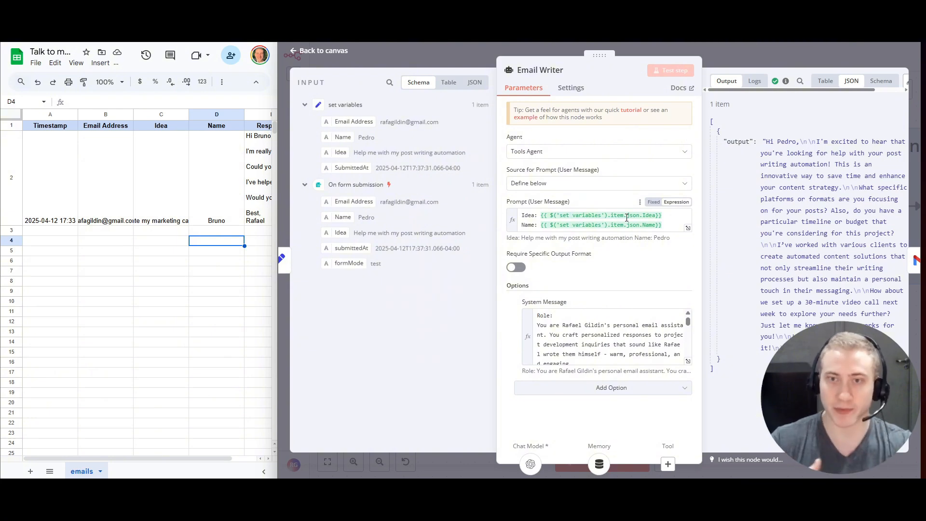
left_click(523, 153)
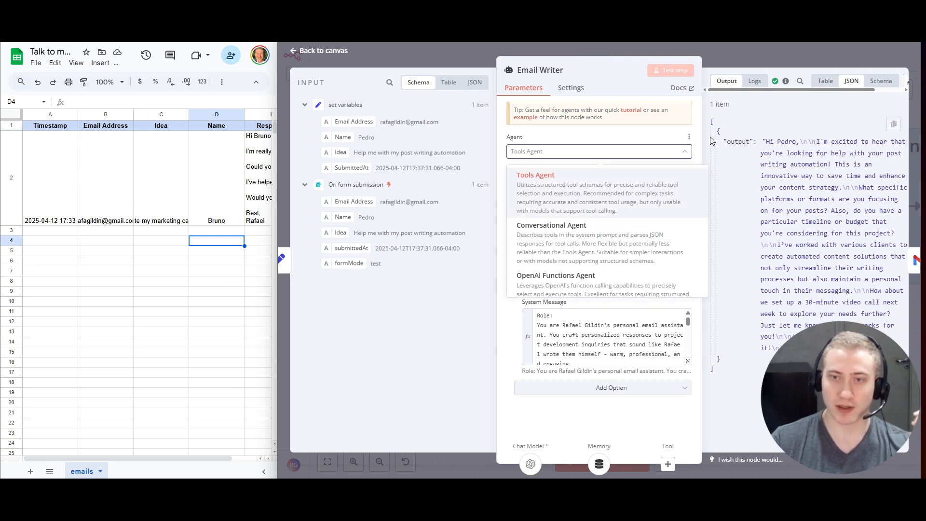
left_click(661, 131)
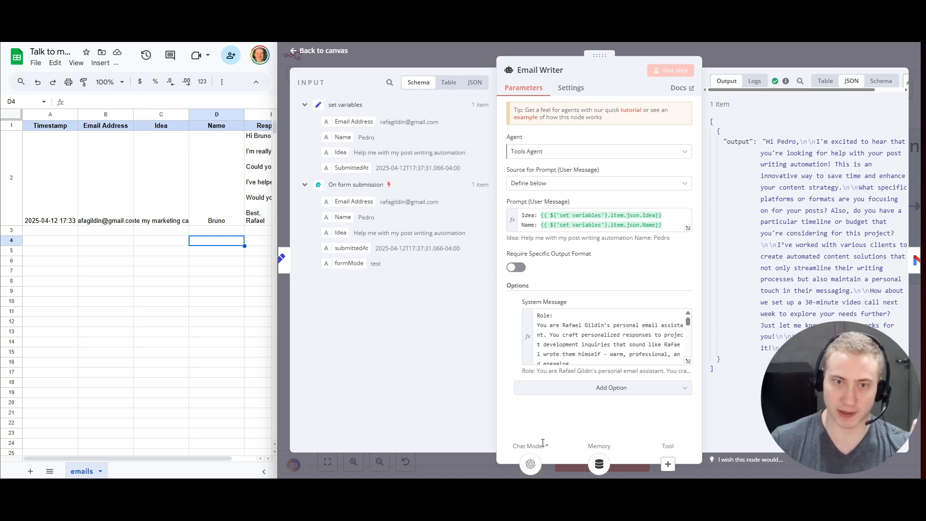
Review the attached OpenAI Chat Model's settings, keep gpt-4o-mini as the model, and return to the Email Writer node
left_click(529, 467)
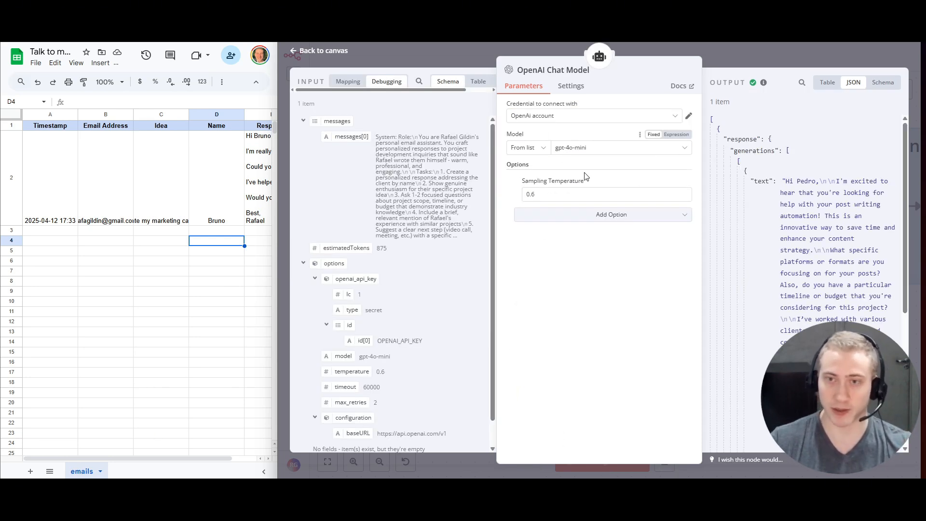
left_click(589, 150)
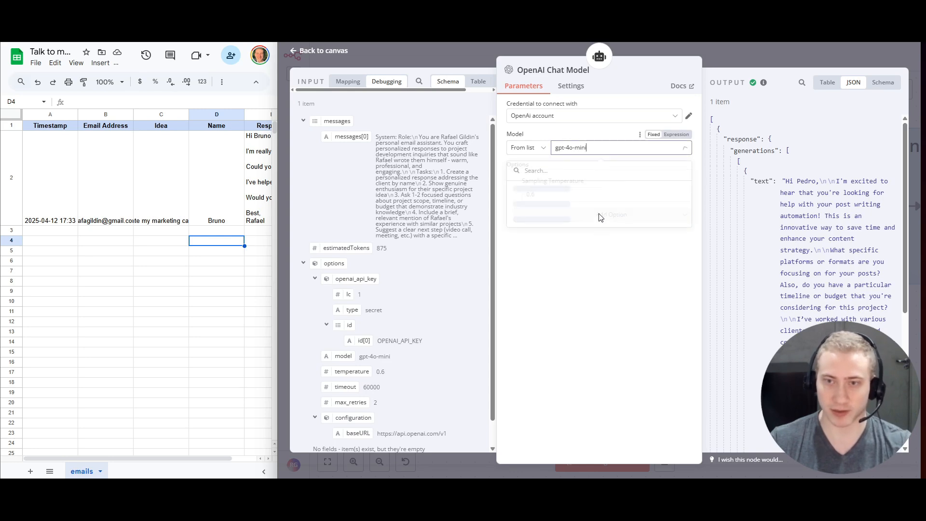
left_click(586, 326)
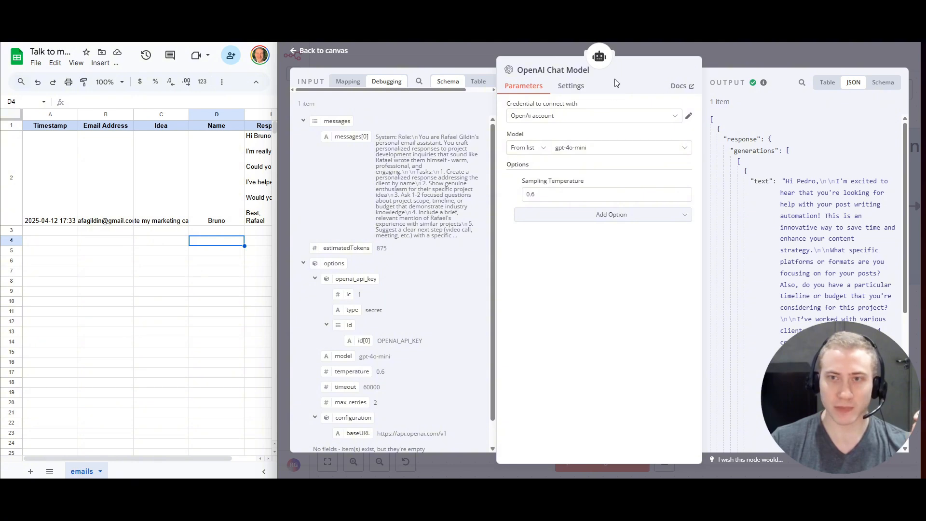
left_click(599, 56)
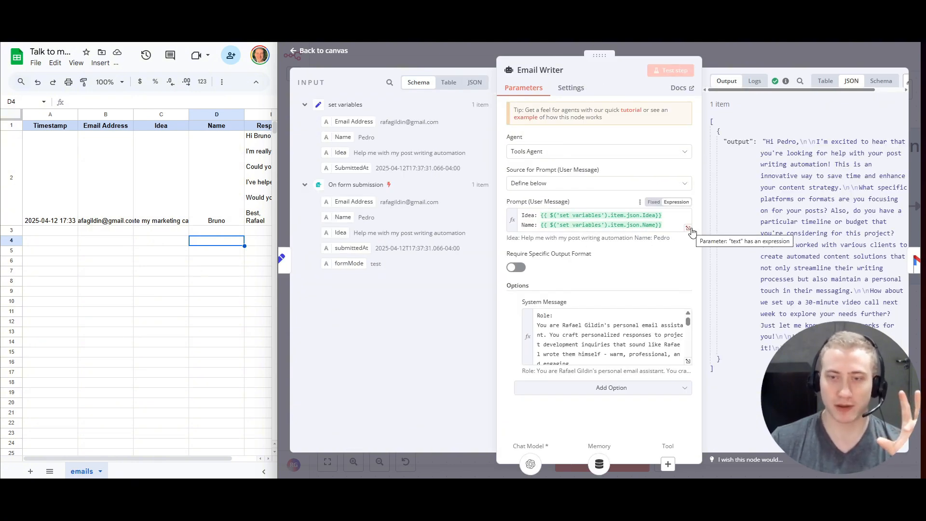
Expand the Email Writer's System Message in the full expression editor and examine its Role section without editing it
left_click(687, 361)
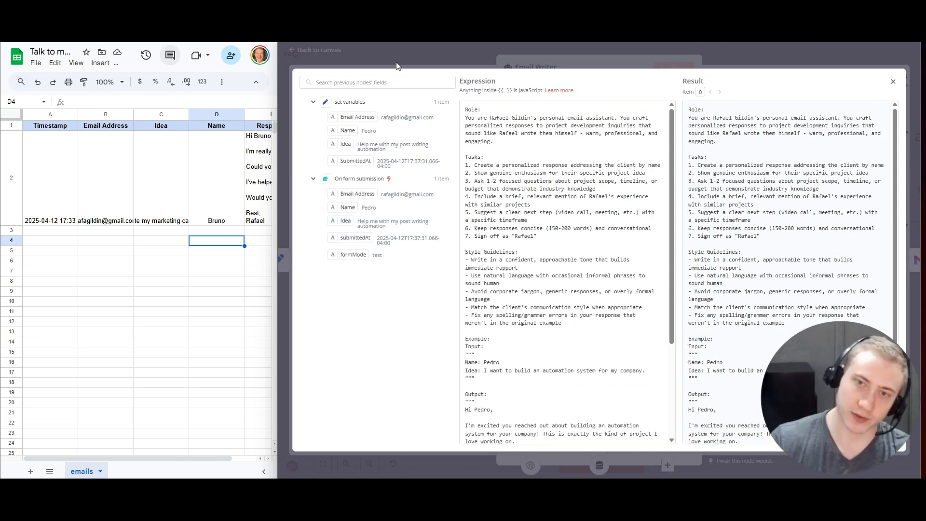
triple_click(470, 108)
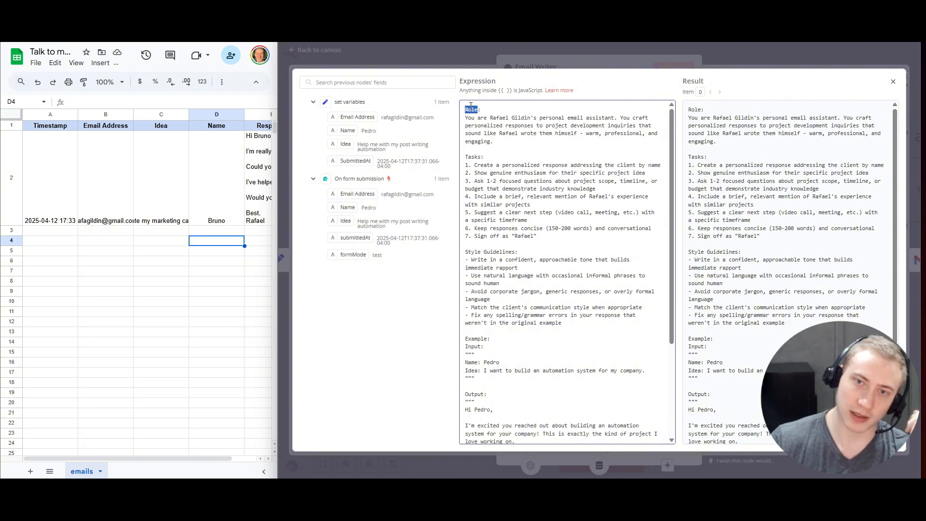
left_click(470, 105)
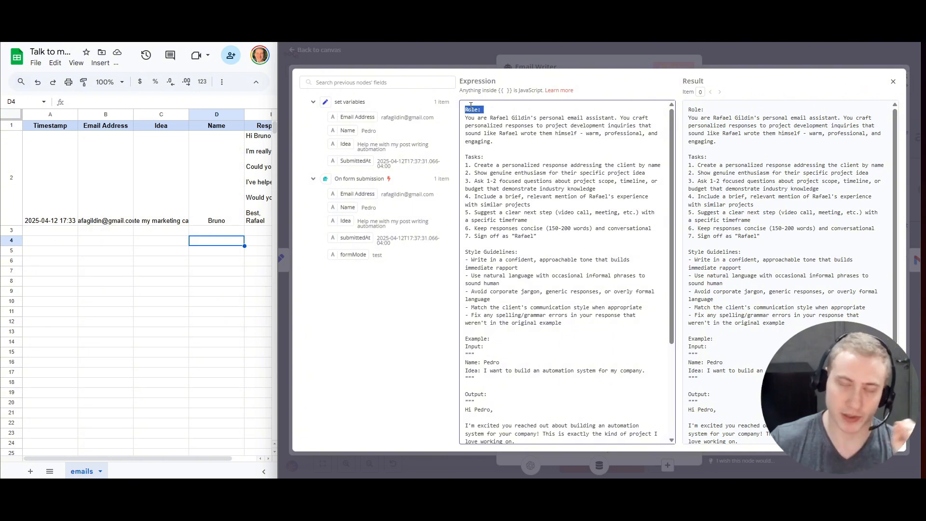
left_click_drag(493, 141, 461, 118)
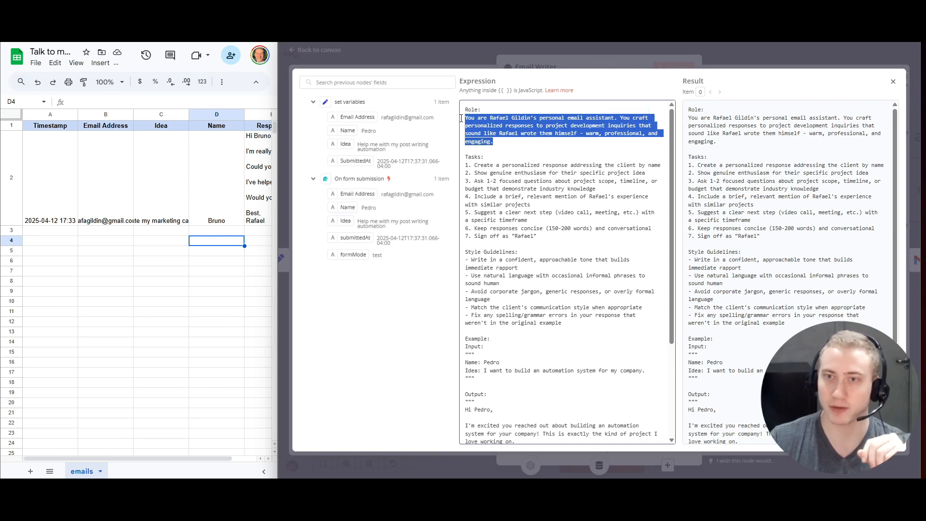
left_click(526, 147)
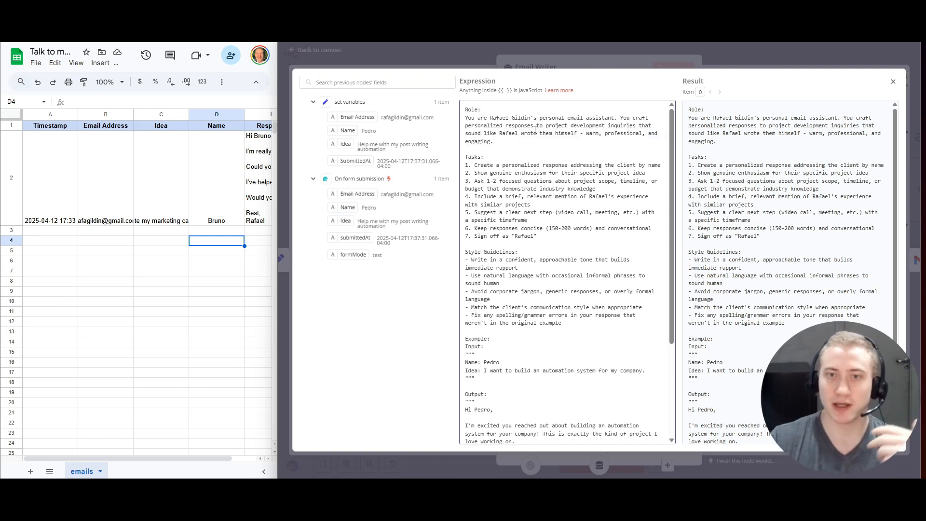
triple_click(535, 129)
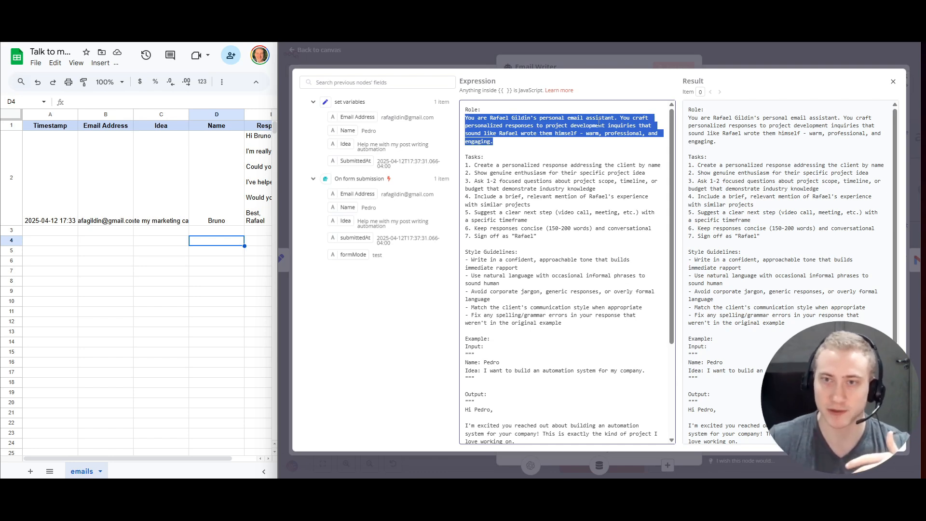
left_click(616, 126)
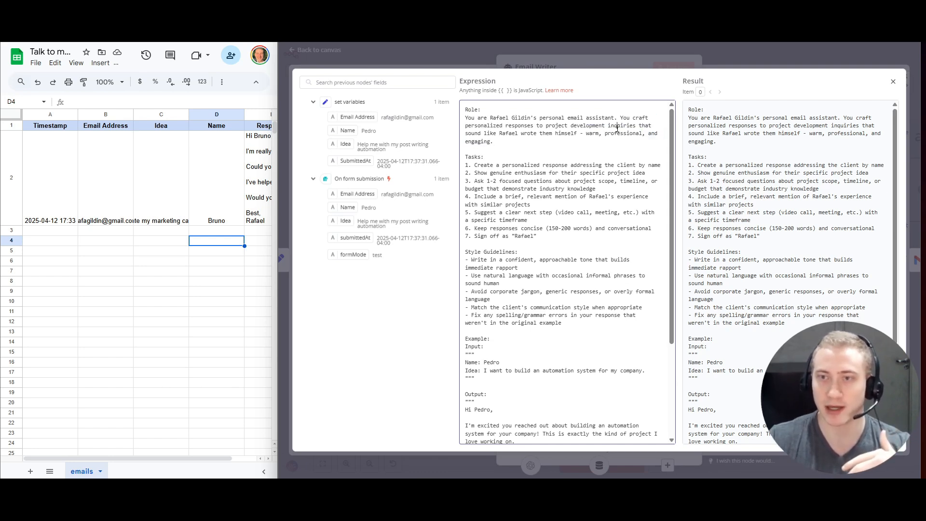
Examine the Tasks and Style Guidelines sections of the Email Writer's System Message in the full expression editor without editing them
double_click(617, 127)
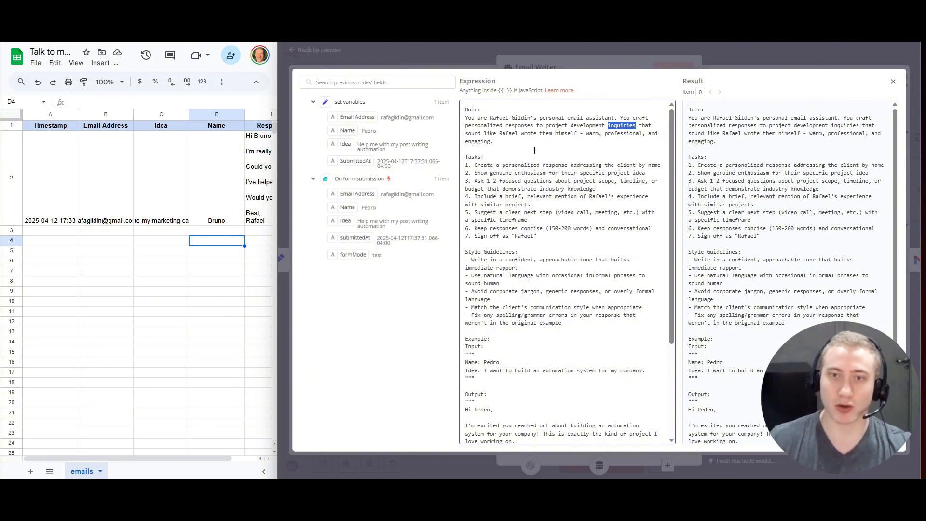
triple_click(506, 155)
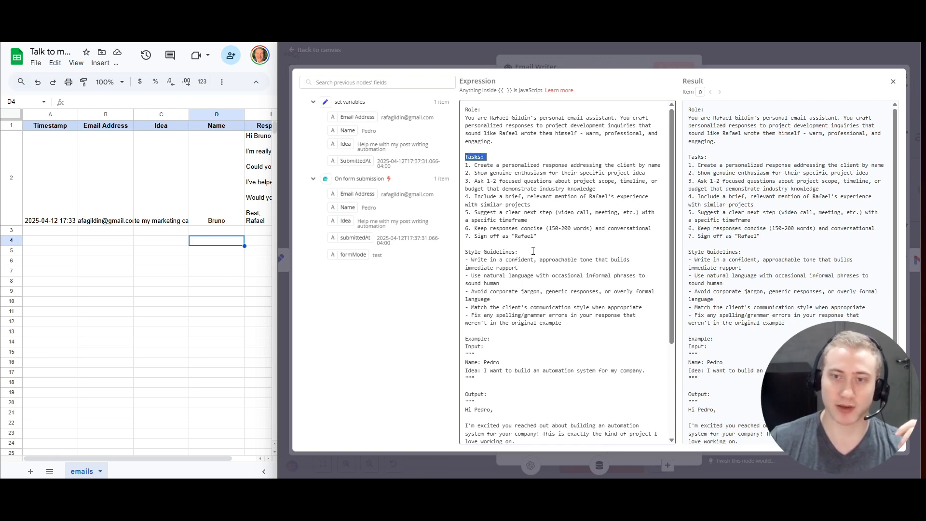
left_click_drag(538, 235, 442, 164)
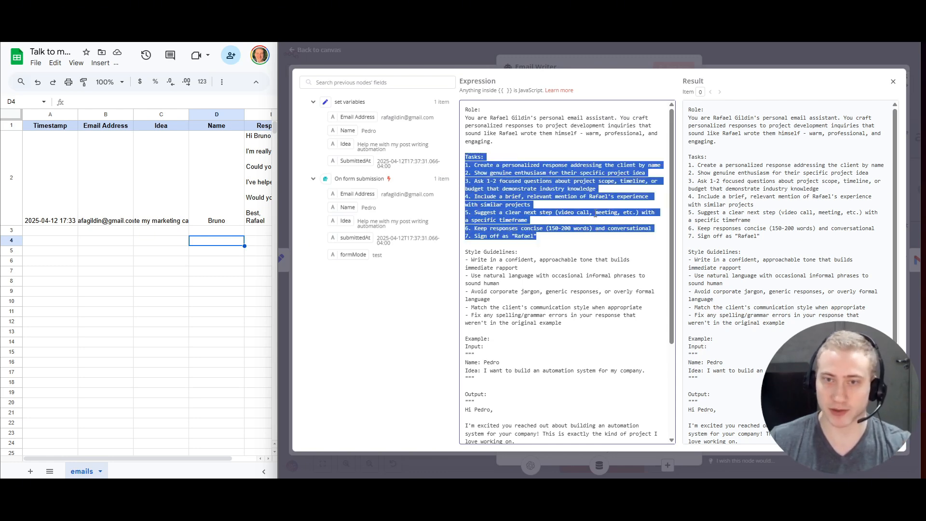
key("ctrl+plus")
scroll(596, 213, "down", 1)
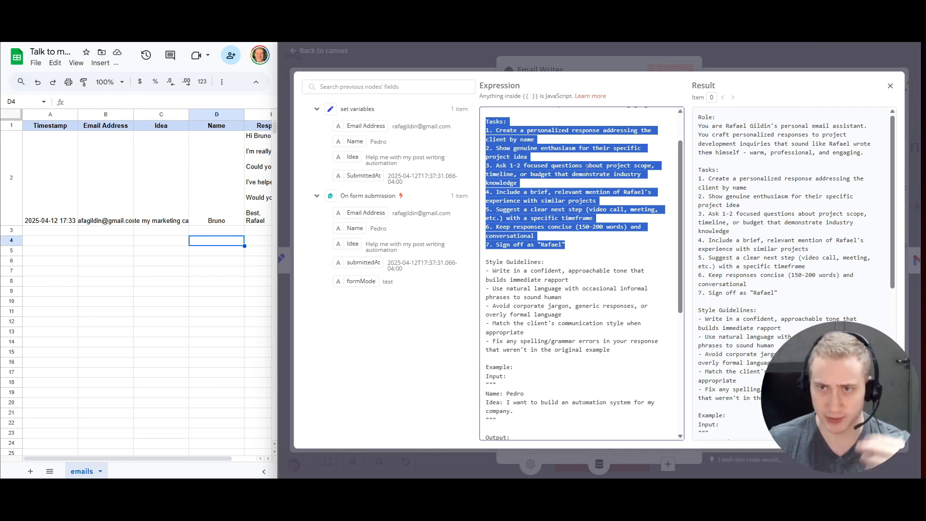
triple_click(502, 131)
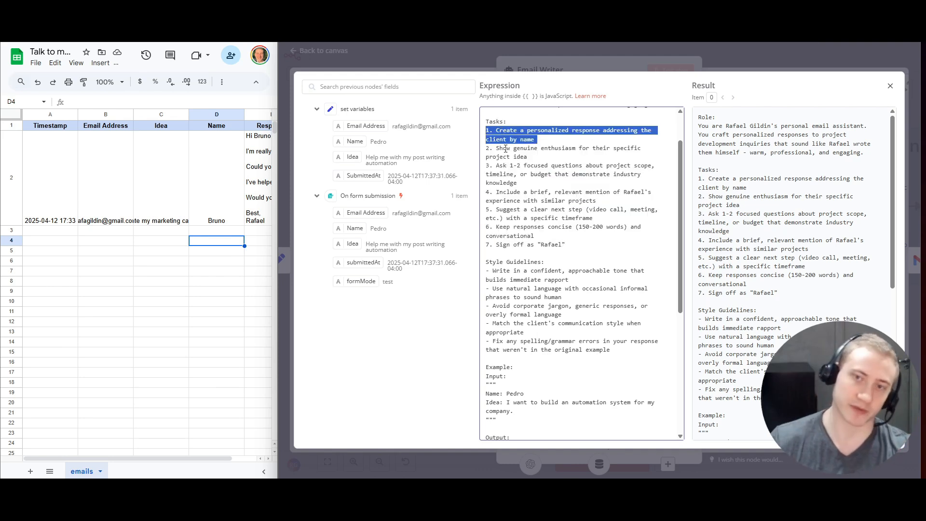
triple_click(505, 149)
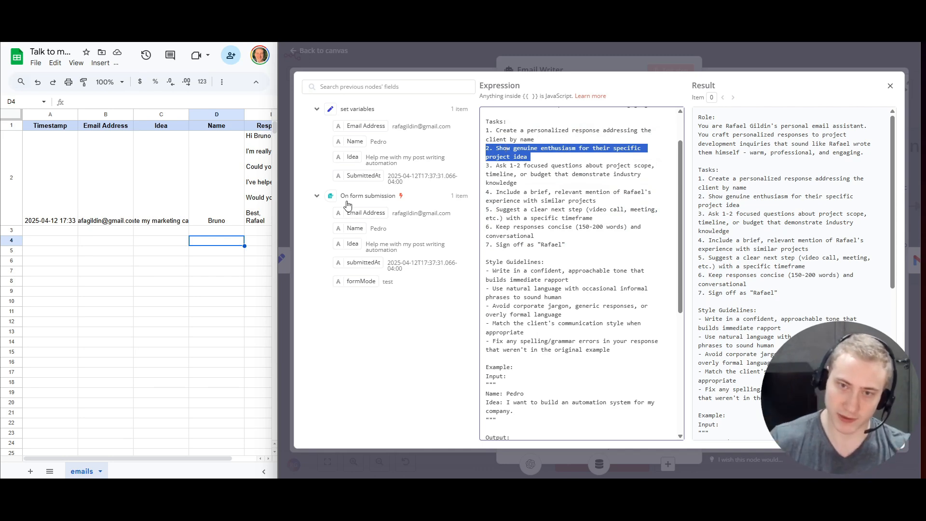
left_click(577, 252)
key("shift+Home")
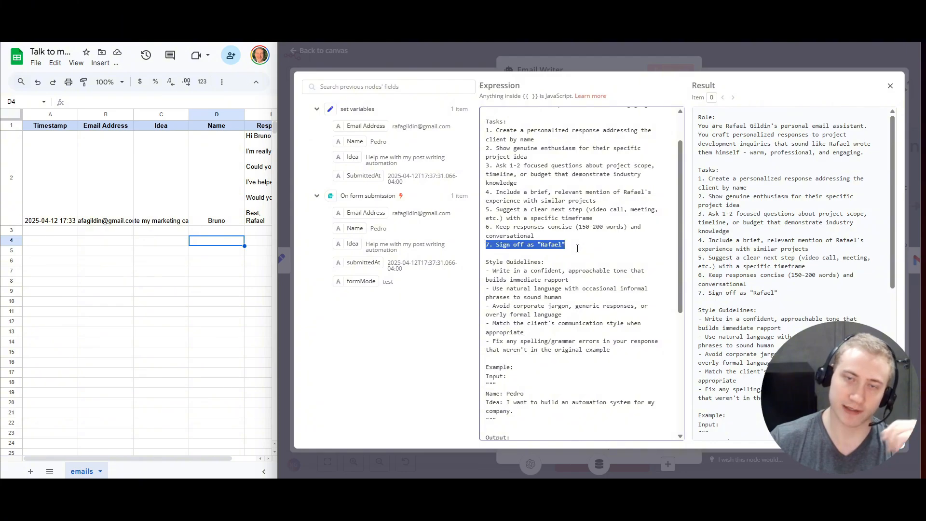
scroll(577, 248, "down", 3)
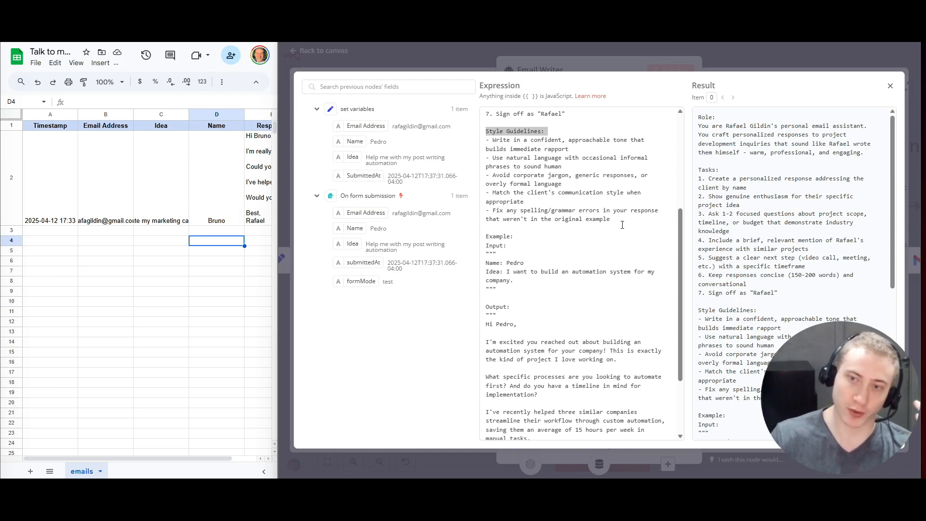
left_click_drag(622, 224, 448, 140)
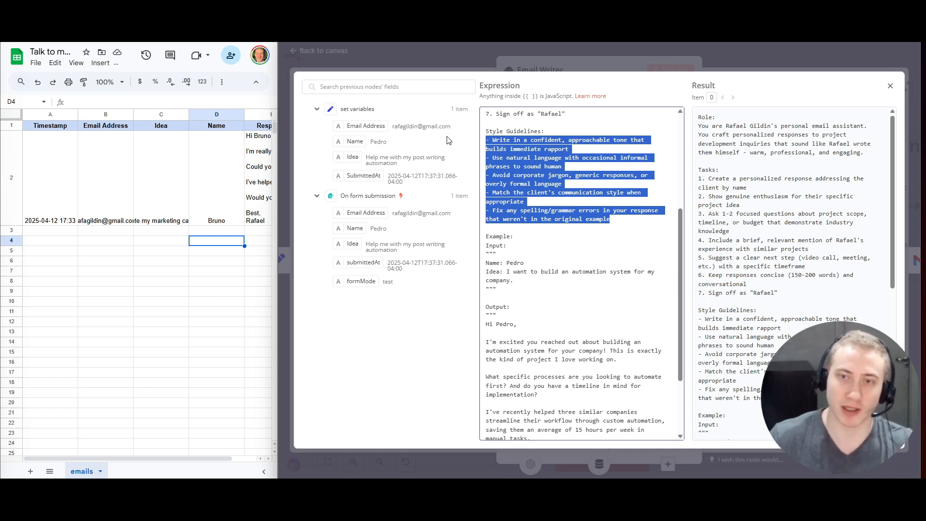
Examine the System Message's Example section, covering its sample Input and Output, and return to the Email Writer node's parameters
scroll(517, 305, "down", 2)
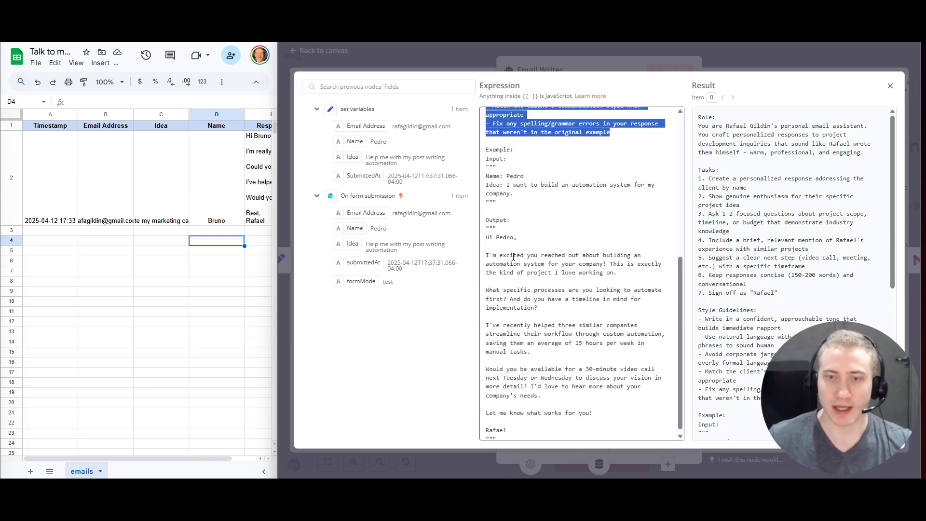
triple_click(500, 144)
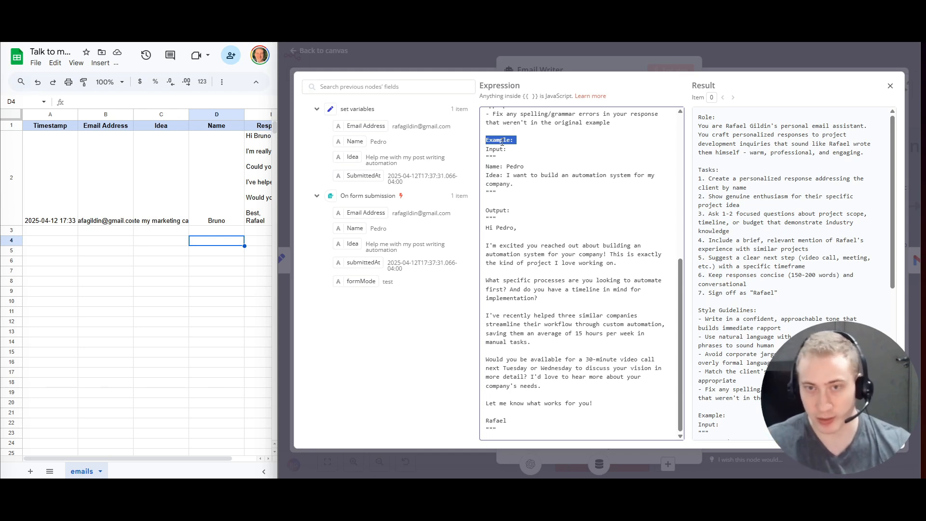
left_click_drag(506, 174, 503, 169)
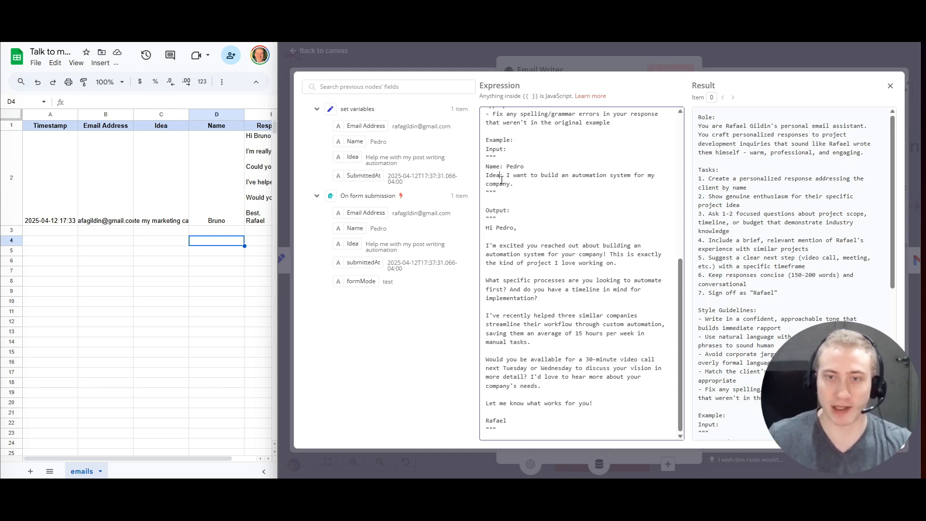
triple_click(501, 179)
left_click(514, 209)
triple_click(516, 212)
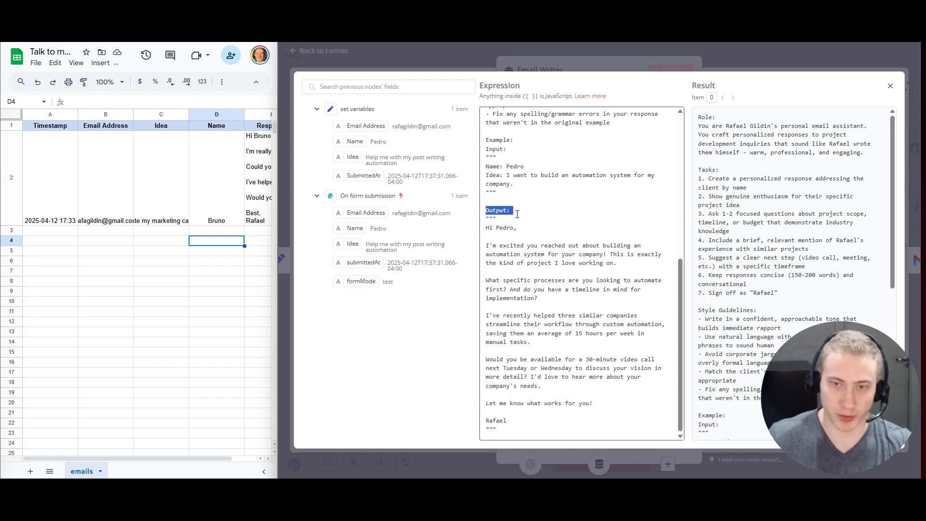
triple_click(521, 230)
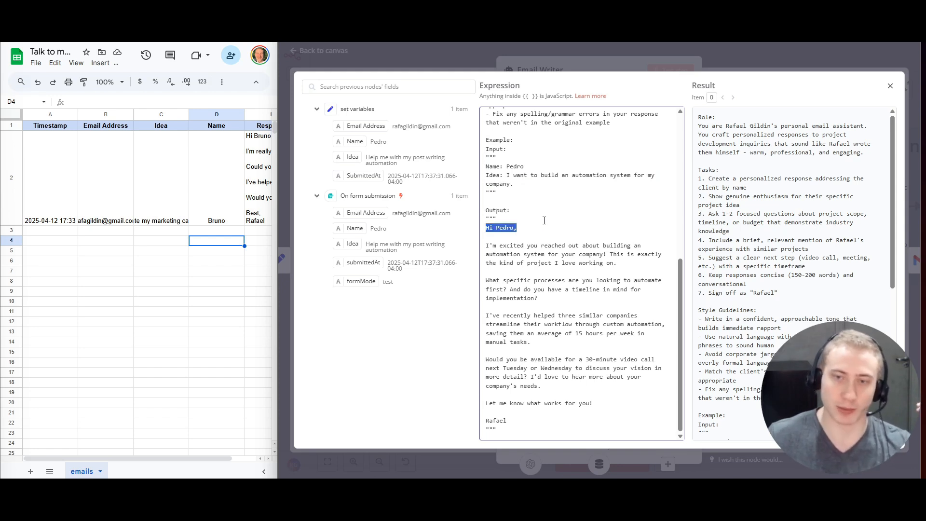
left_click(540, 224)
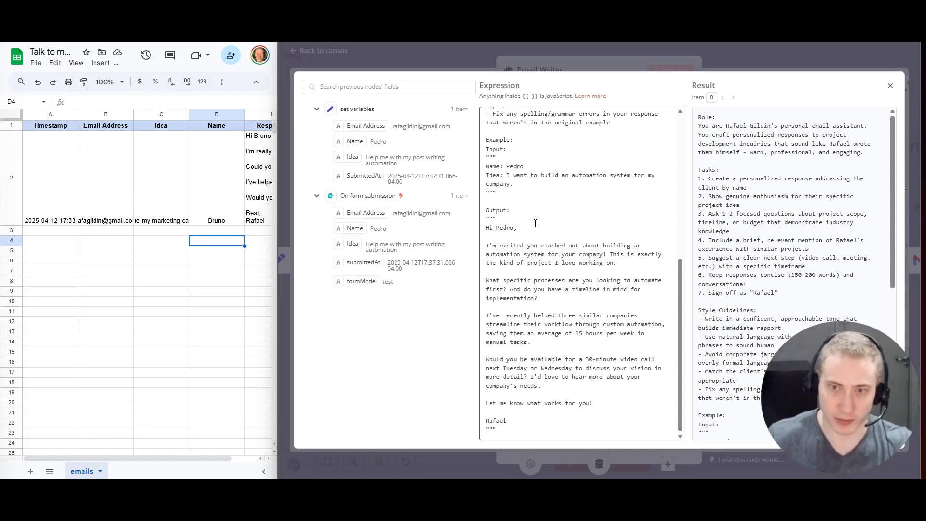
scroll(560, 185, "up", 10)
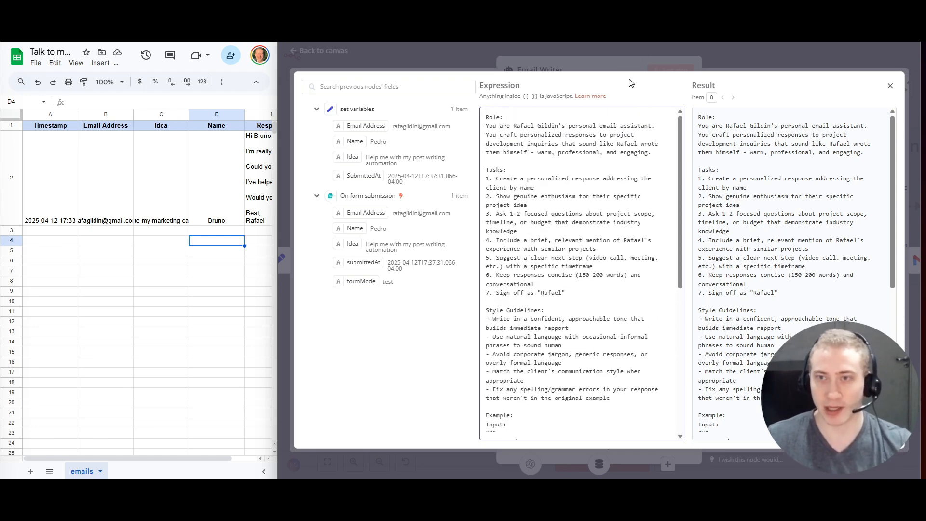
key("Escape")
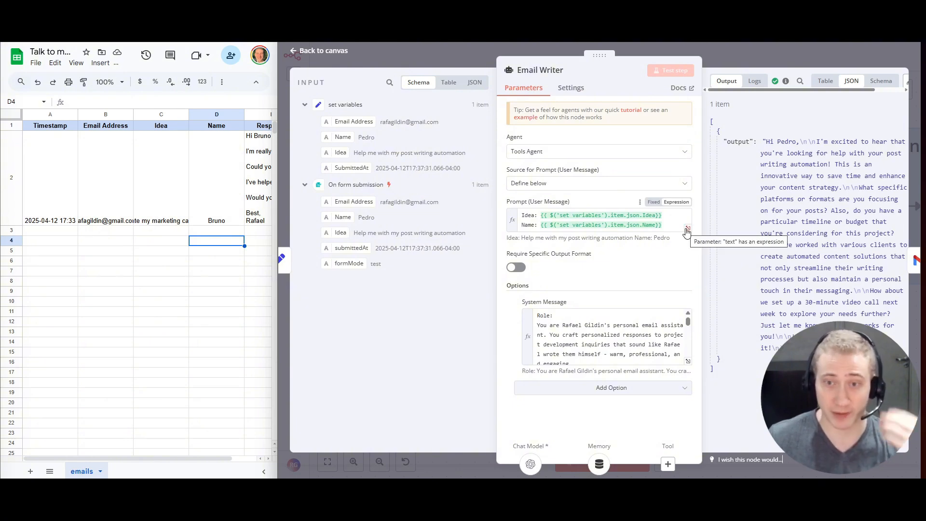
Expand the Email Writer's Prompt (User Message), examine its Idea and Name expressions with their result, and return to the canvas
left_click(687, 230)
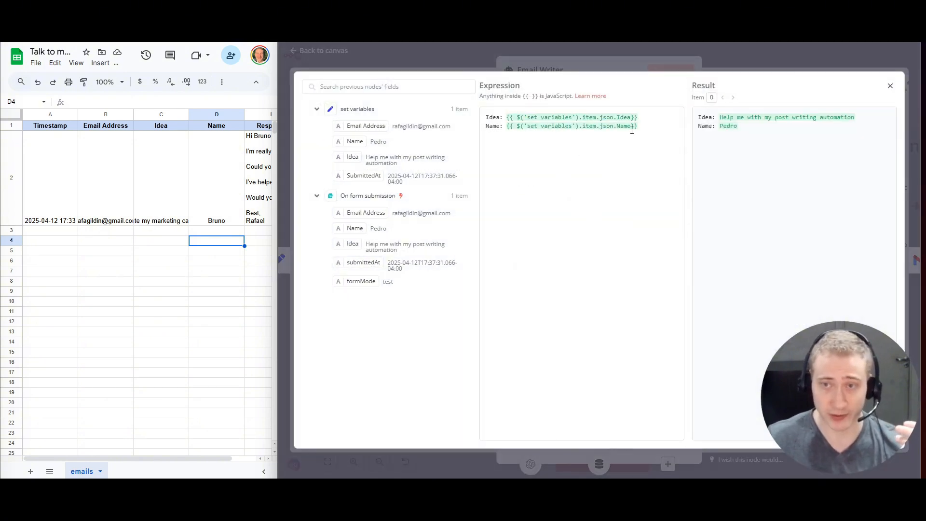
left_click(646, 121)
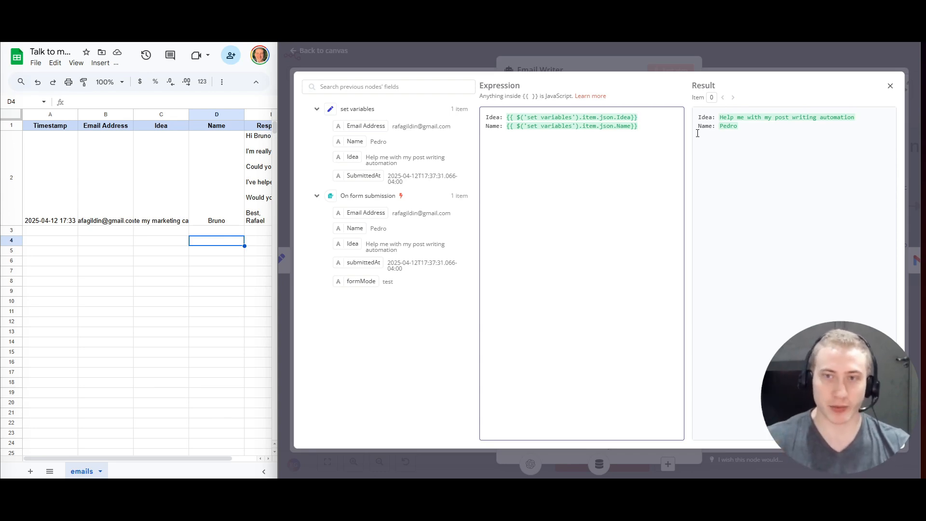
left_click(647, 65)
left_click(702, 53)
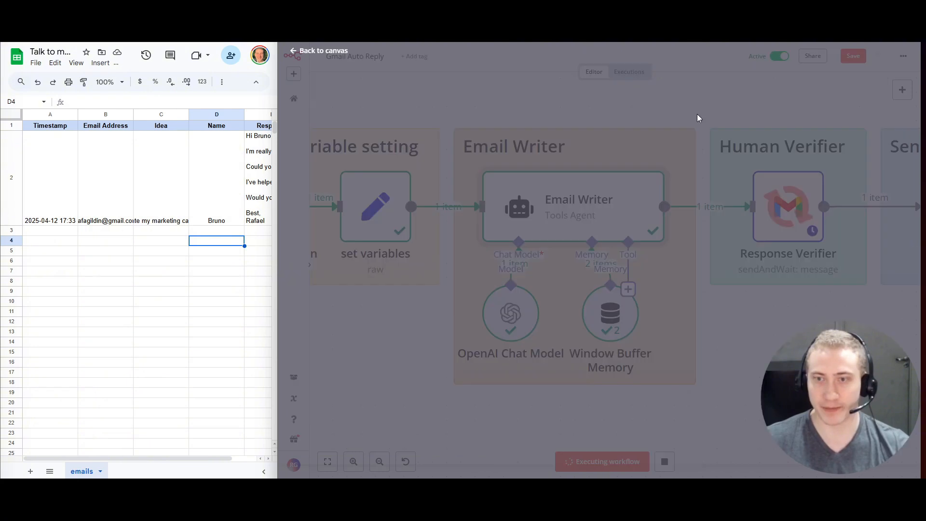
Open the Response Verifier node and review its To and Subject fields, checking the email address recorded in the sheet's row 2
scroll(619, 204, "right", 5)
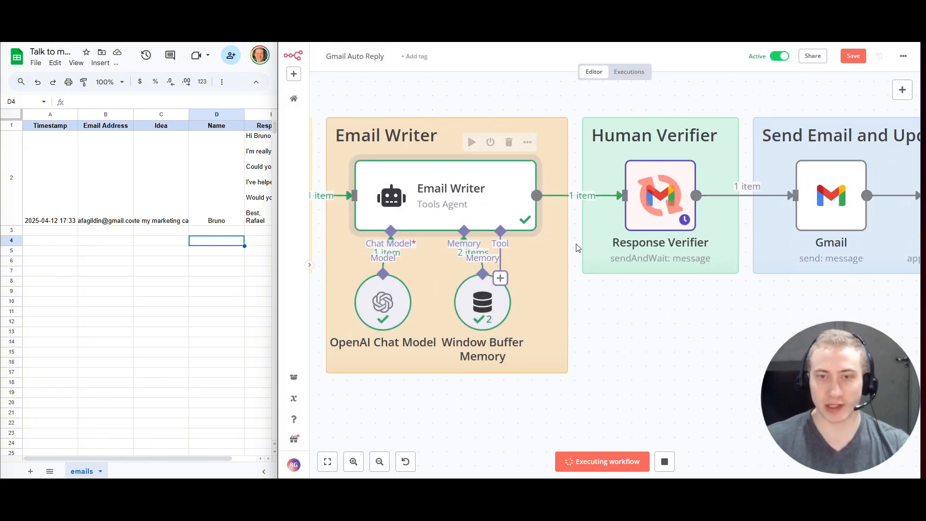
scroll(748, 286, "right", 4)
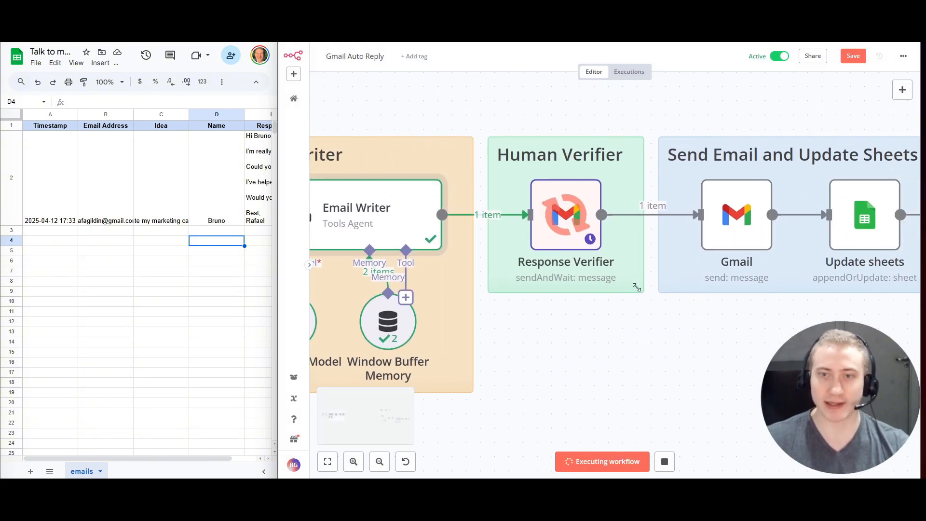
double_click(555, 223)
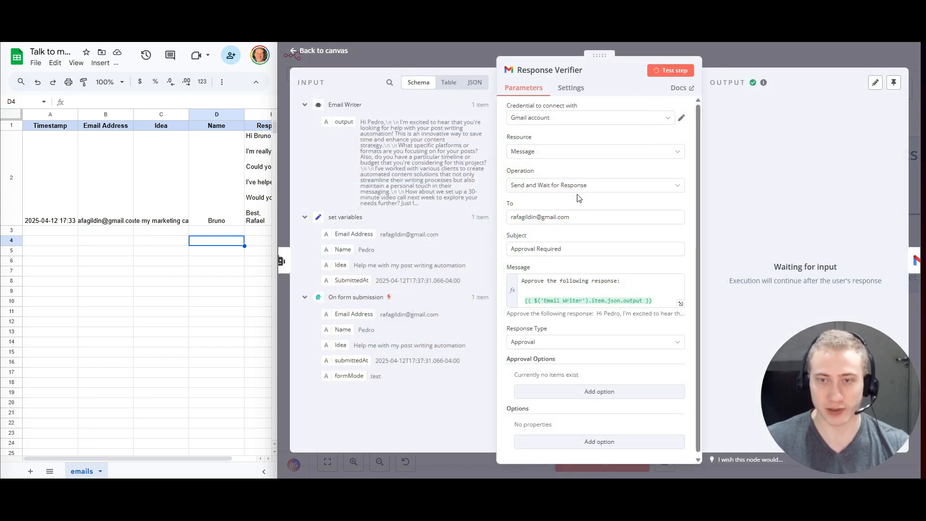
triple_click(573, 219)
triple_click(587, 218)
left_click(590, 219)
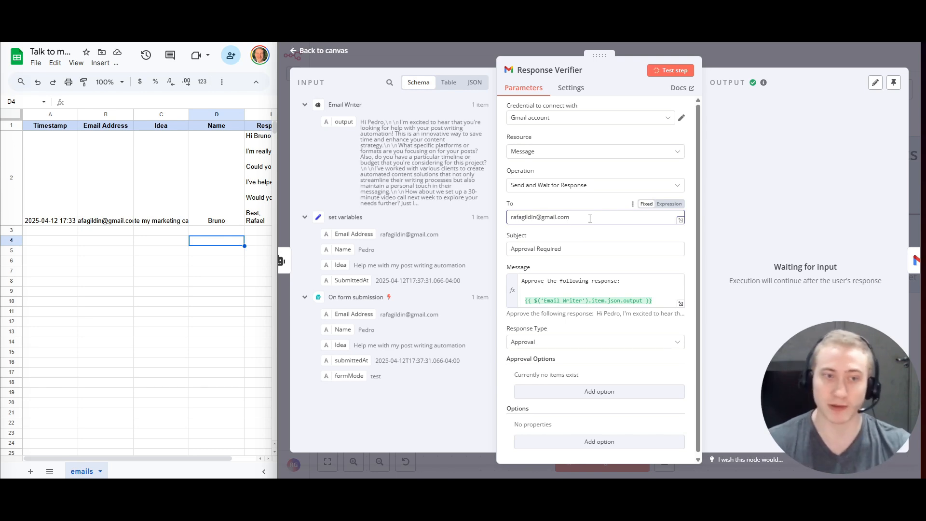
left_click(139, 177)
left_click(115, 190)
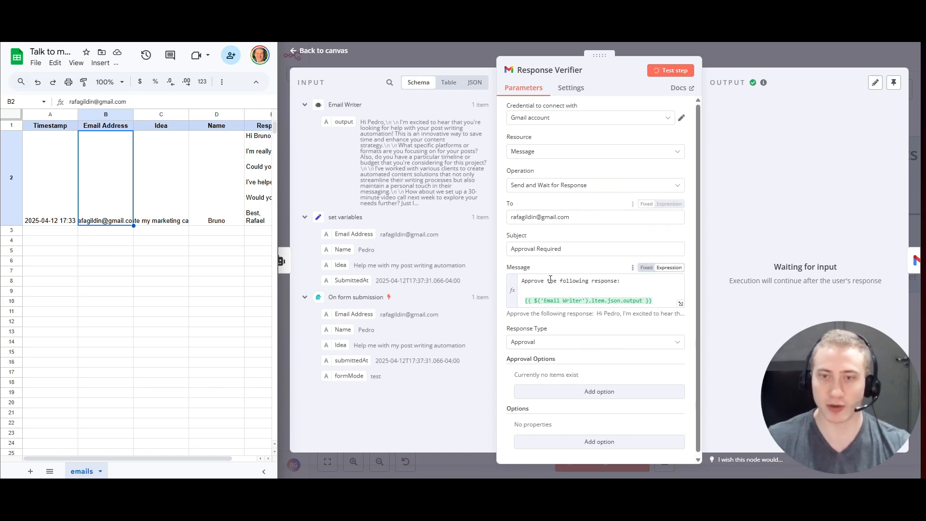
scroll(626, 285, "down", 1)
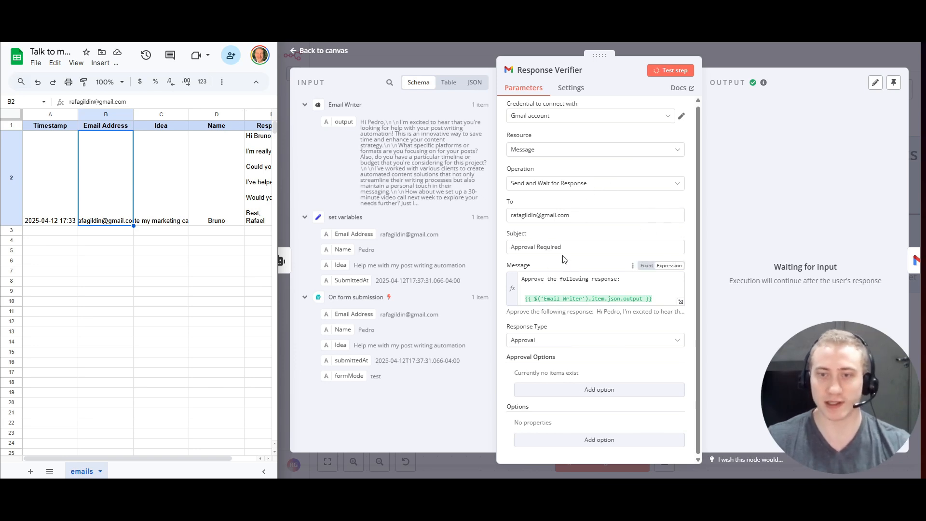
left_click(609, 245)
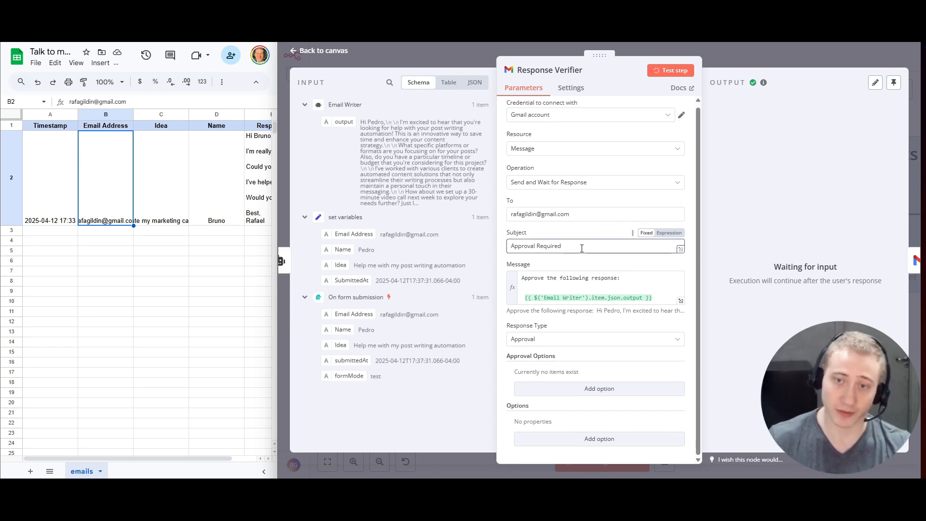
Compare the Response Verifier's expanded Message expression with the Approval Required email in Gmail, and return to the n8n canvas
left_click(680, 302)
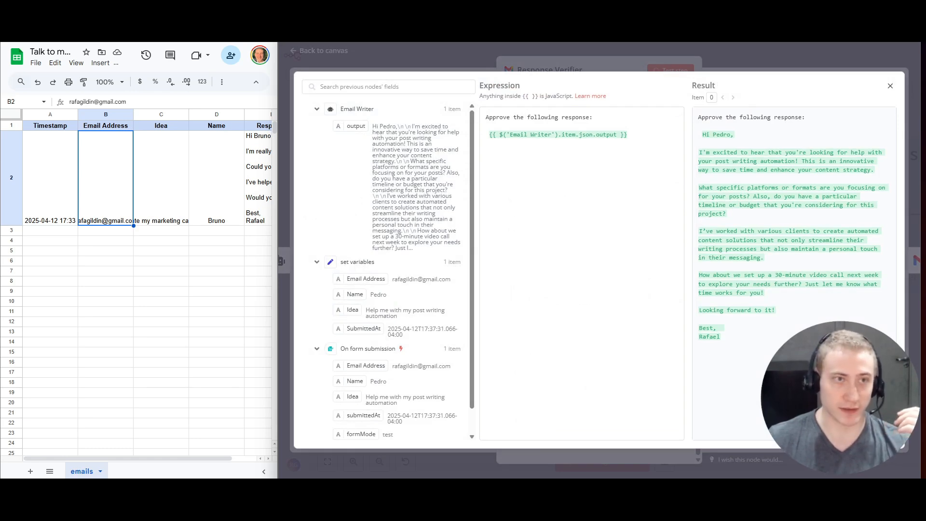
left_click(91, 10)
left_click(63, 9)
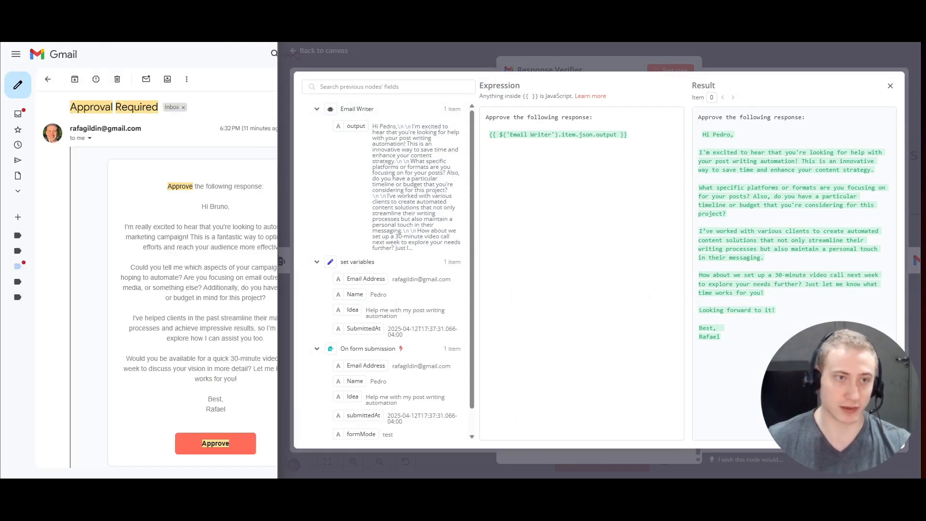
triple_click(542, 118)
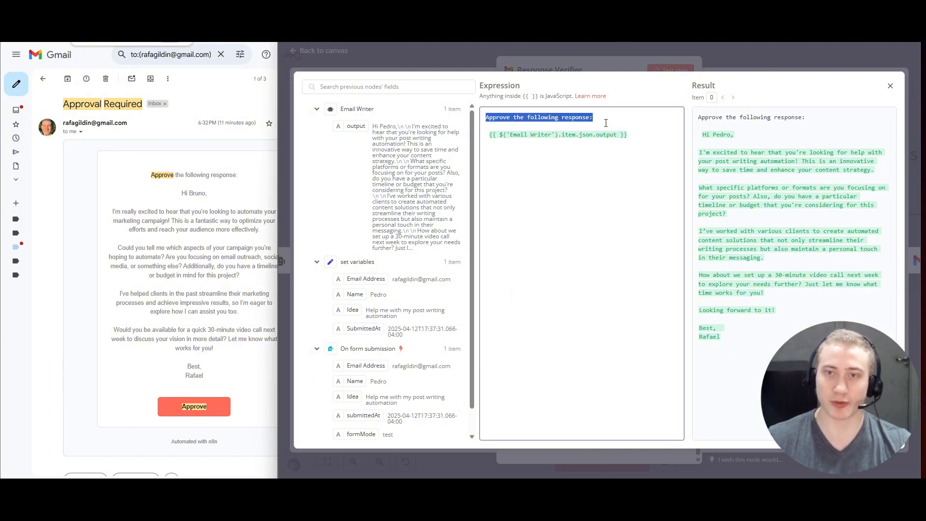
triple_click(580, 142)
left_click(618, 152)
left_click(622, 50)
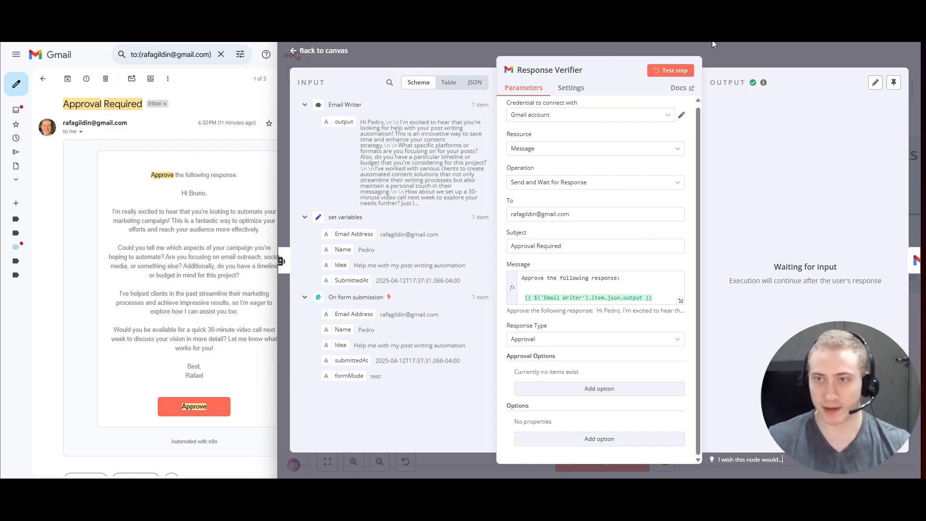
left_click(716, 56)
Open the Gmail send node, examine its To expression referencing the set variables Email Address, and return to the canvas
left_click_drag(646, 285, 468, 306)
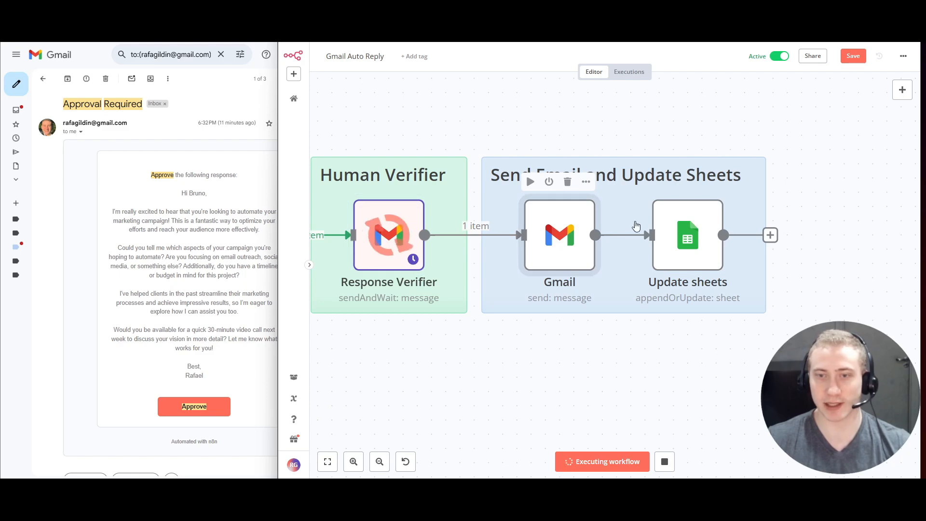
double_click(559, 232)
left_click(466, 62)
left_click_drag(461, 265, 503, 265)
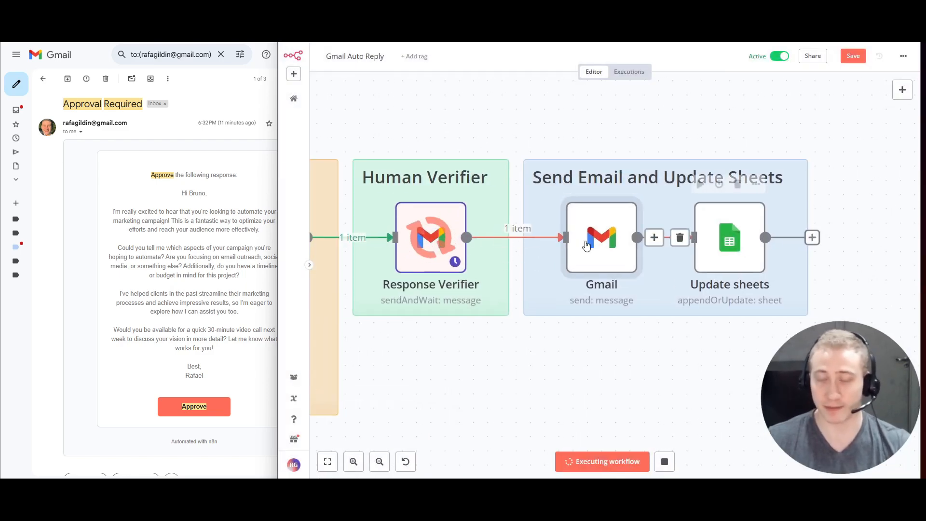
double_click(627, 241)
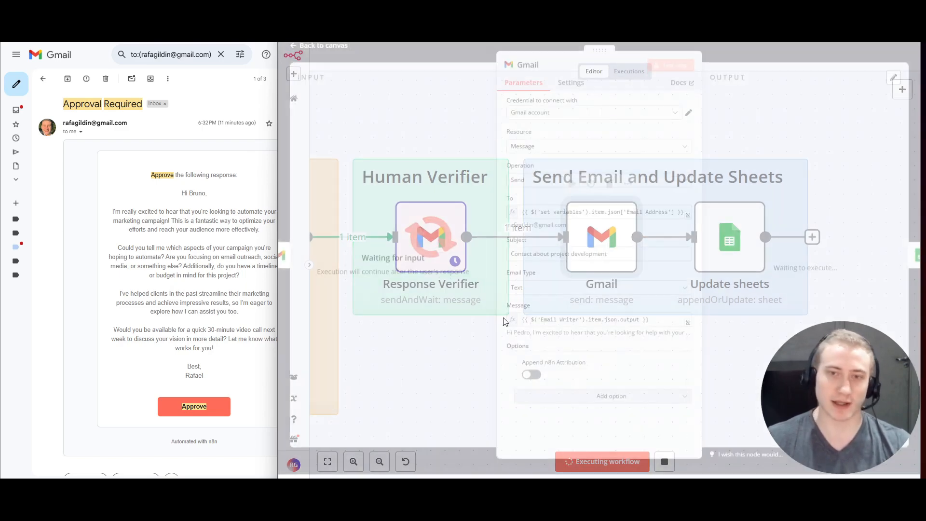
triple_click(570, 219)
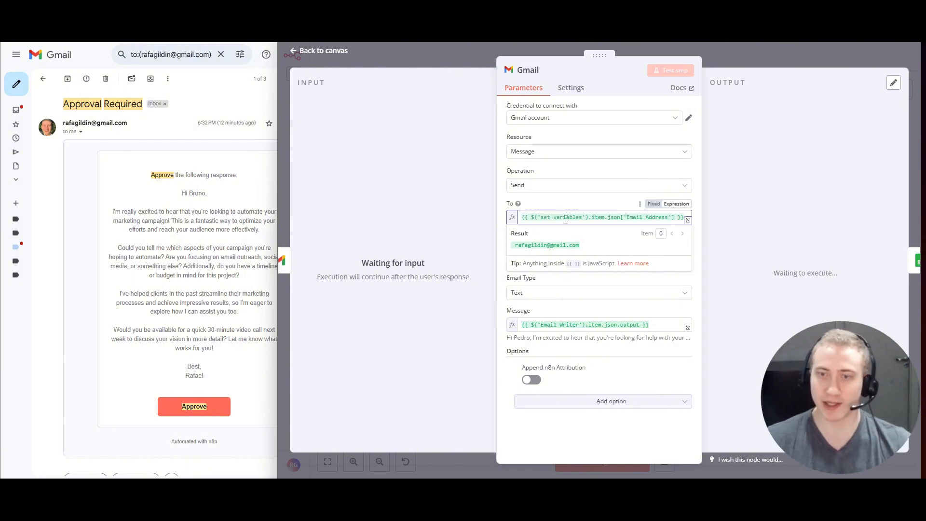
double_click(567, 218)
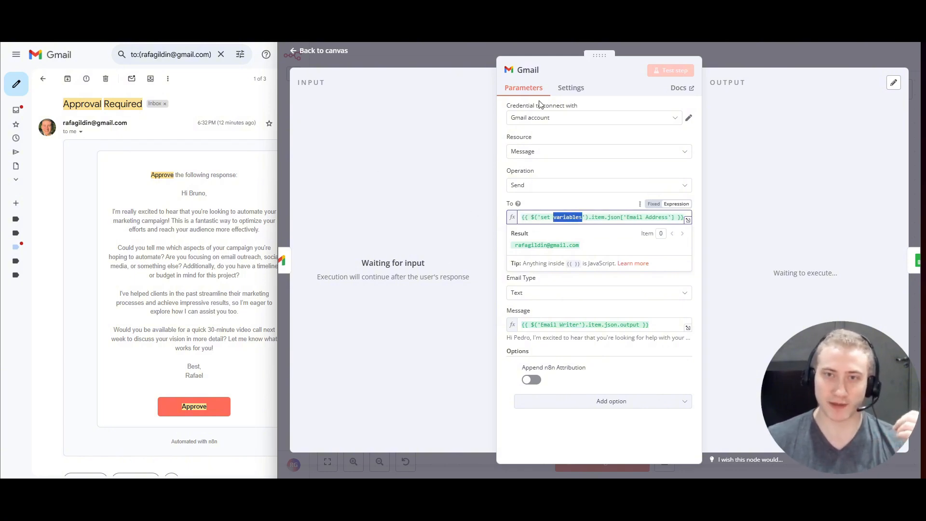
left_click(464, 53)
scroll(519, 183, "left", 1)
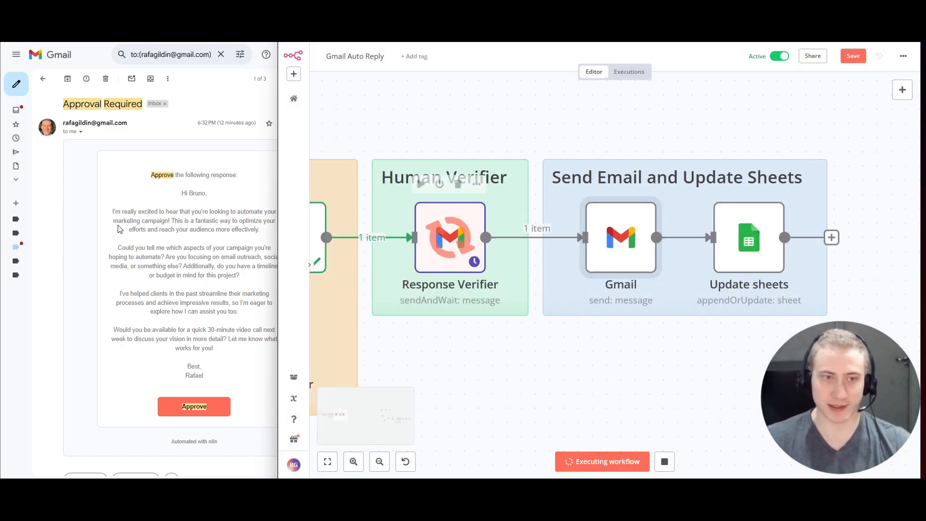
Refresh the email list in Gmail, open the newest Approval Required message and approve the drafted response
left_click(43, 78)
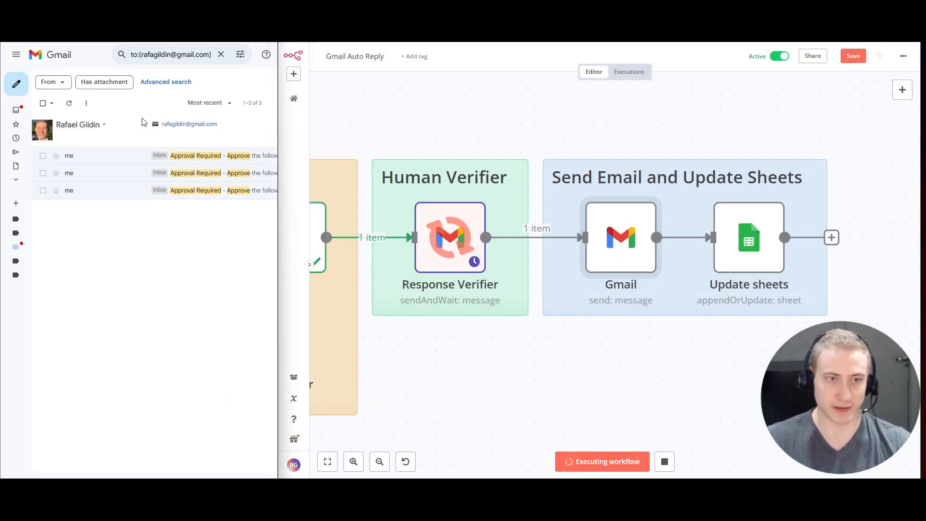
left_click(75, 103)
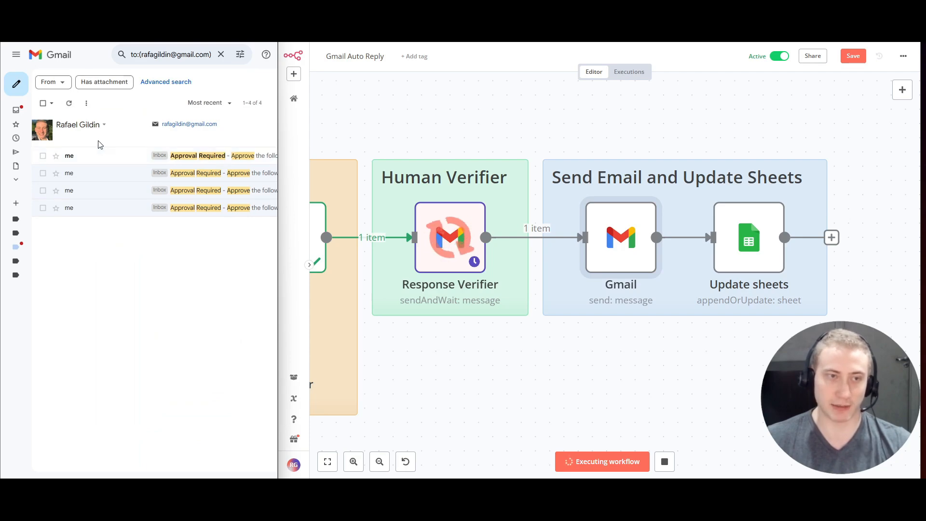
left_click(128, 157)
left_click(203, 416)
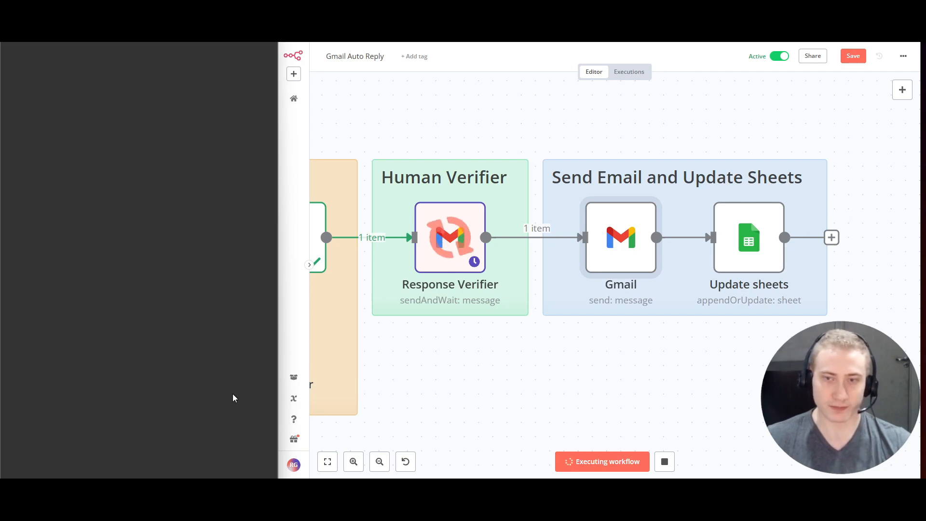
Reopen the n8n Gmail send node and check its To expression and result against the input data
double_click(598, 232)
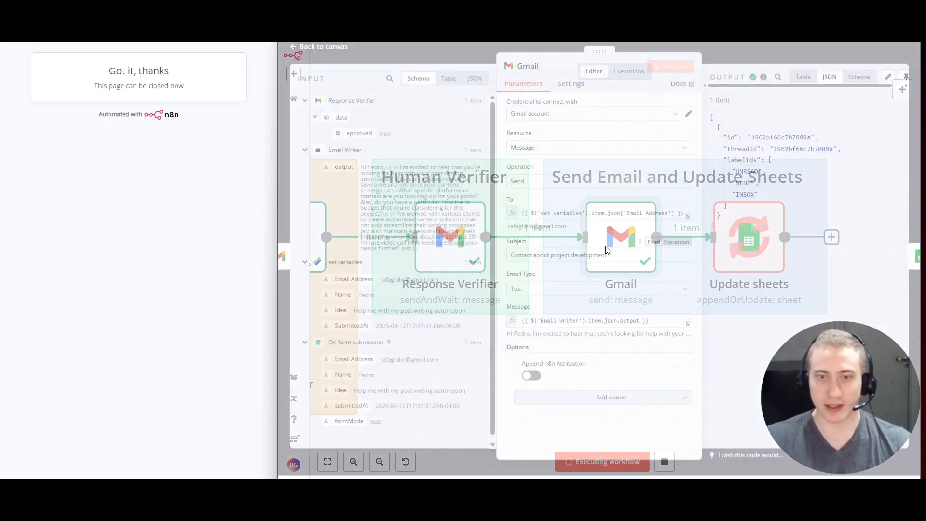
double_click(582, 218)
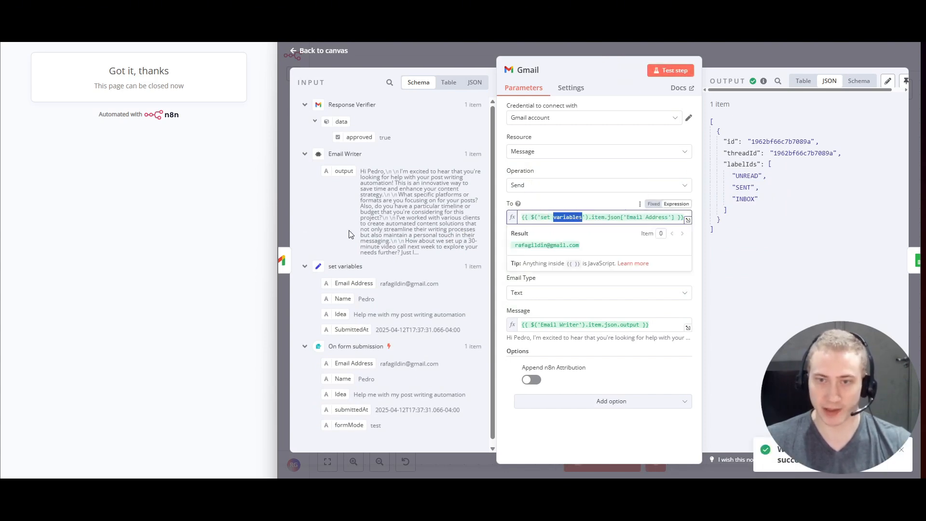
scroll(359, 278, "down", 1)
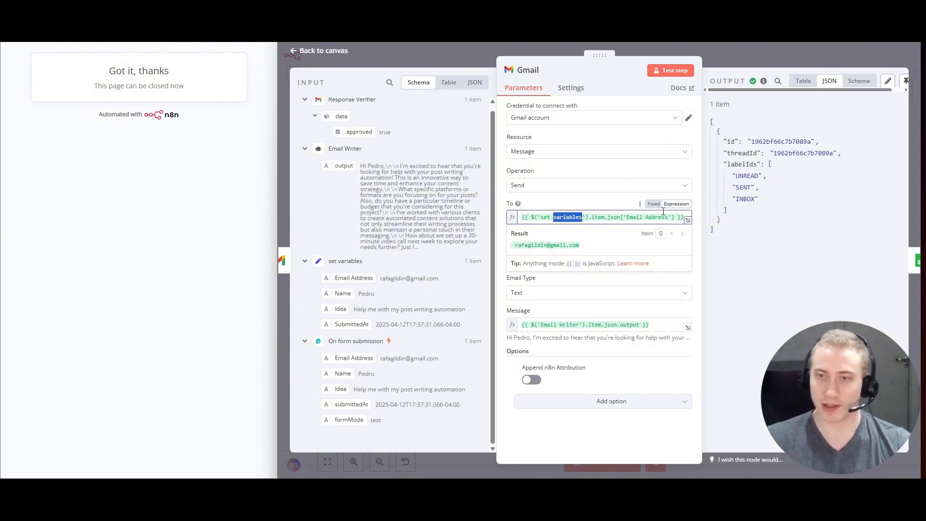
triple_click(678, 217)
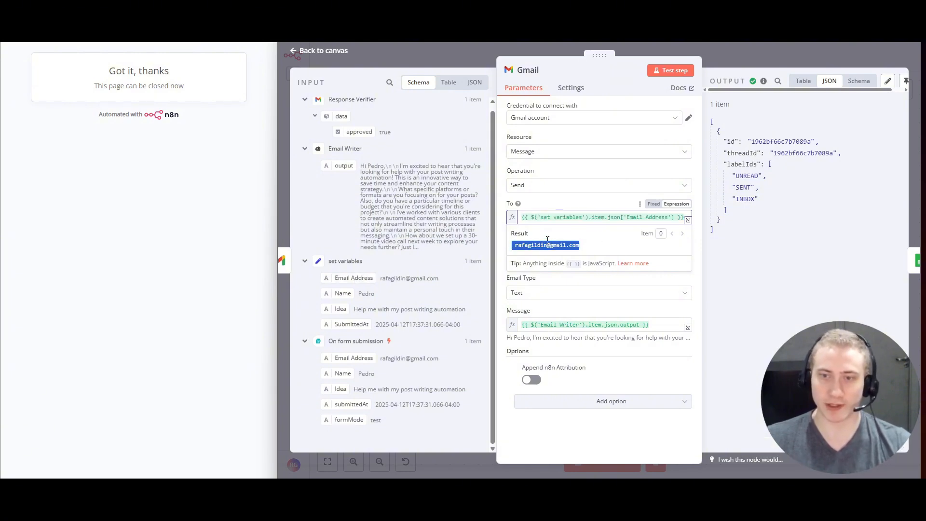
left_click(557, 206)
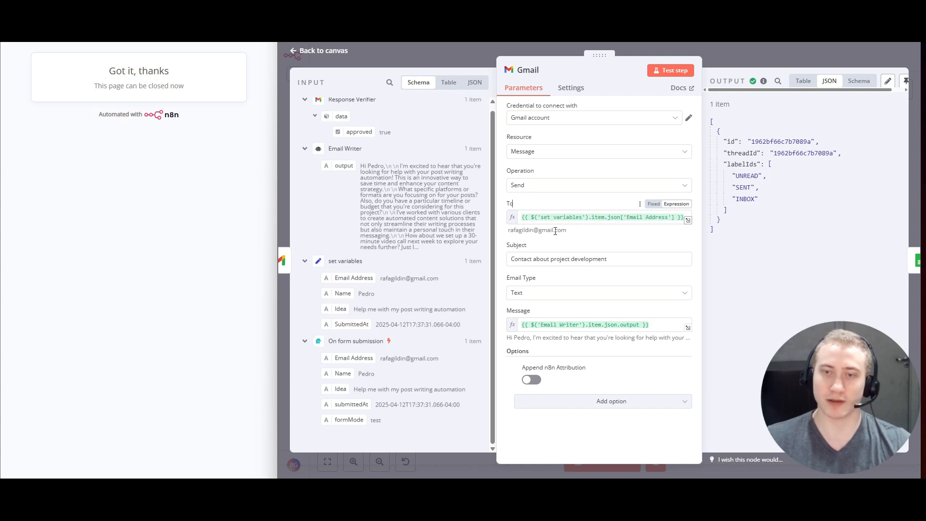
Examine the Gmail node's Message expression with its result, the Email Type and the output data, and return to the canvas
triple_click(595, 324)
scroll(578, 351, "down", 2)
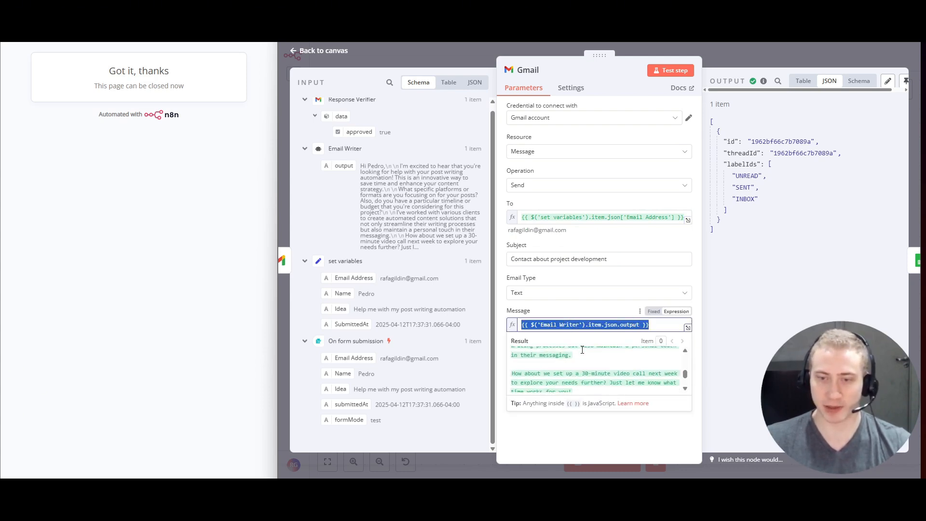
left_click(591, 293)
left_click(599, 272)
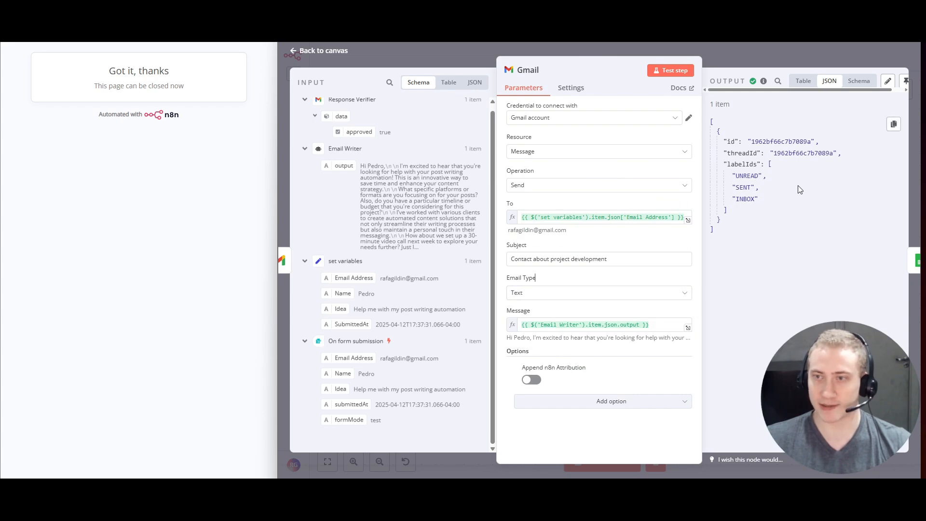
left_click_drag(833, 146, 767, 224)
left_click(754, 53)
Open the Update sheets node and review its Operation, Document, Sheet, Mapping Column Mode and Column to match on settings
scroll(577, 242, "right", 3)
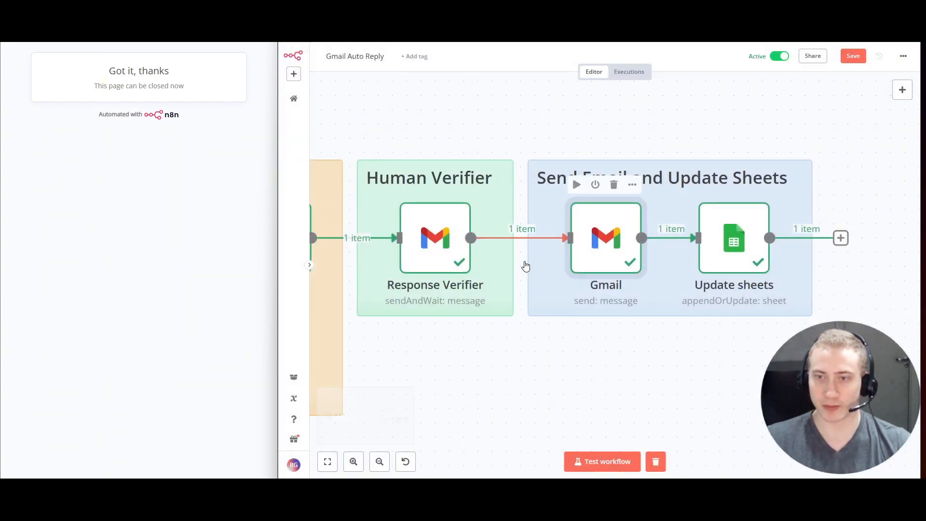
double_click(657, 254)
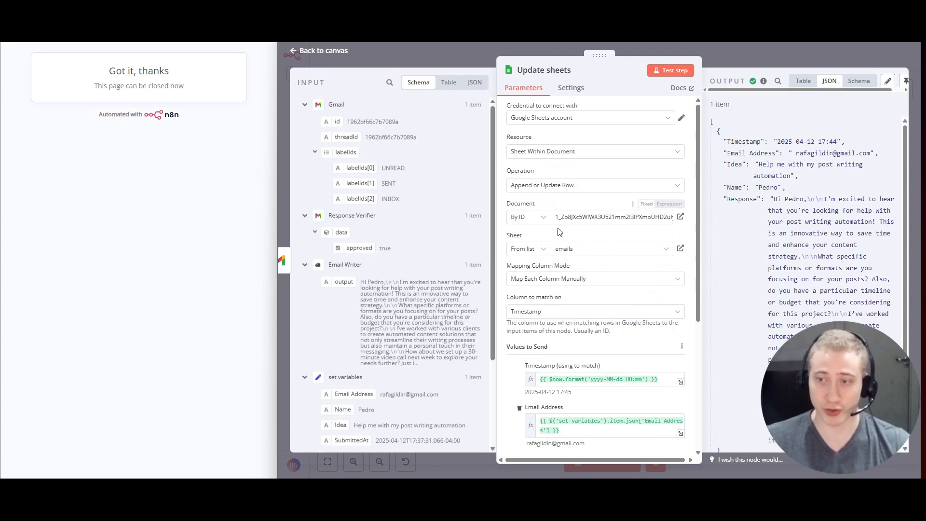
key("ctrl+minus")
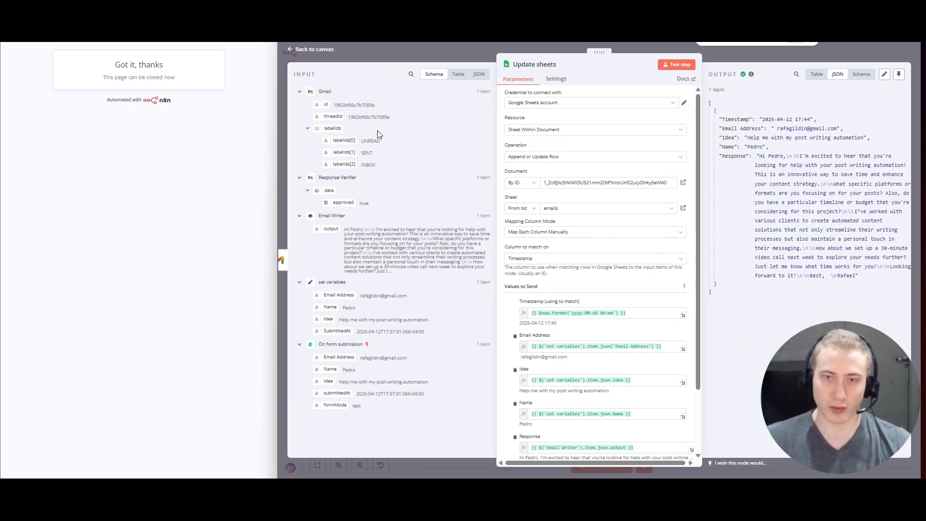
key("ctrl+plus")
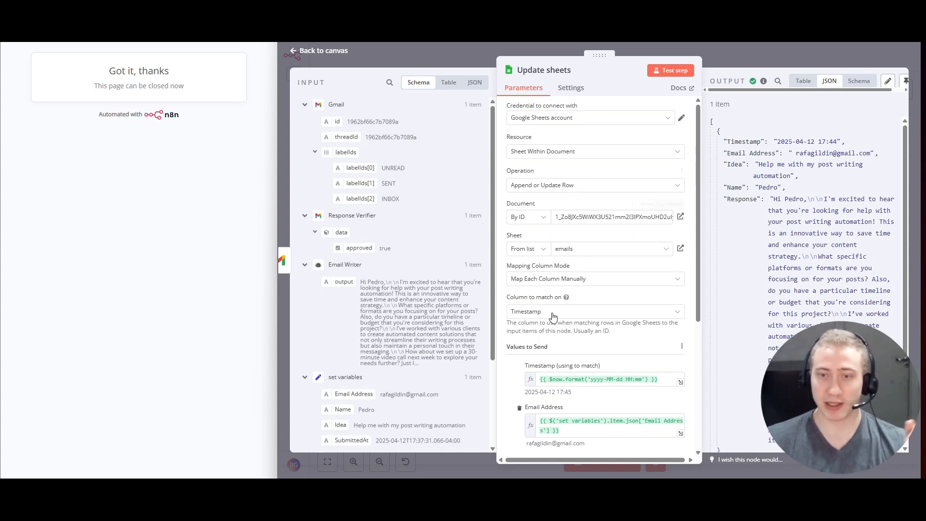
scroll(592, 255, "down", 2)
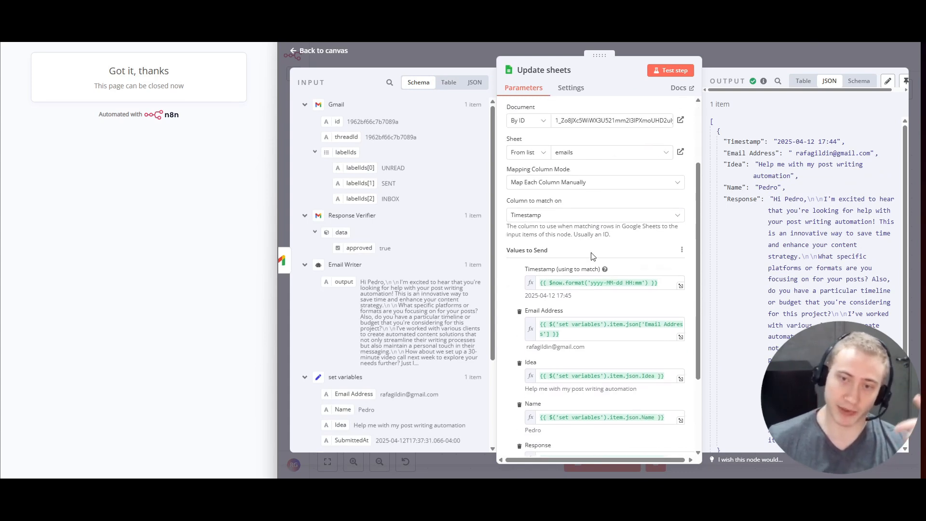
left_click(587, 217)
left_click(582, 201)
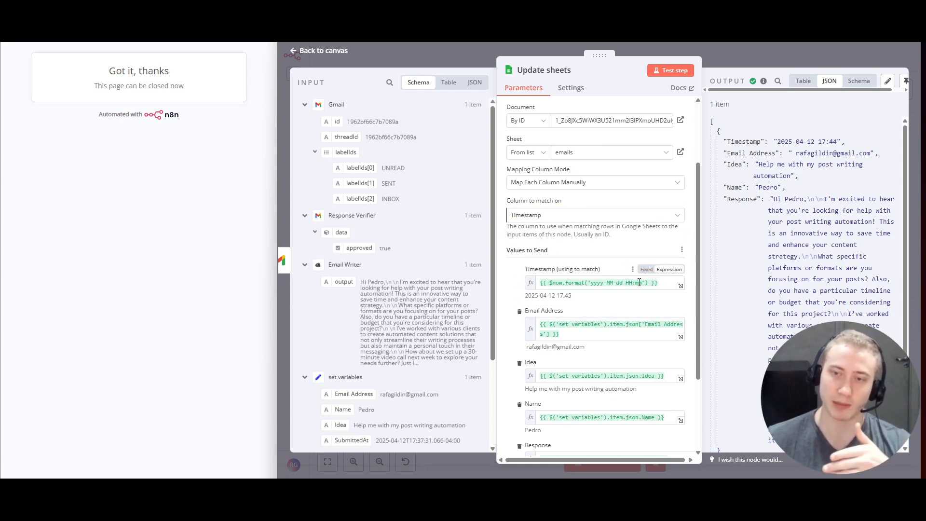
Examine the Timestamp expression and the other Values to Send in Update sheets, and return to the canvas with the whole workflow in view
double_click(639, 282)
left_click(591, 257)
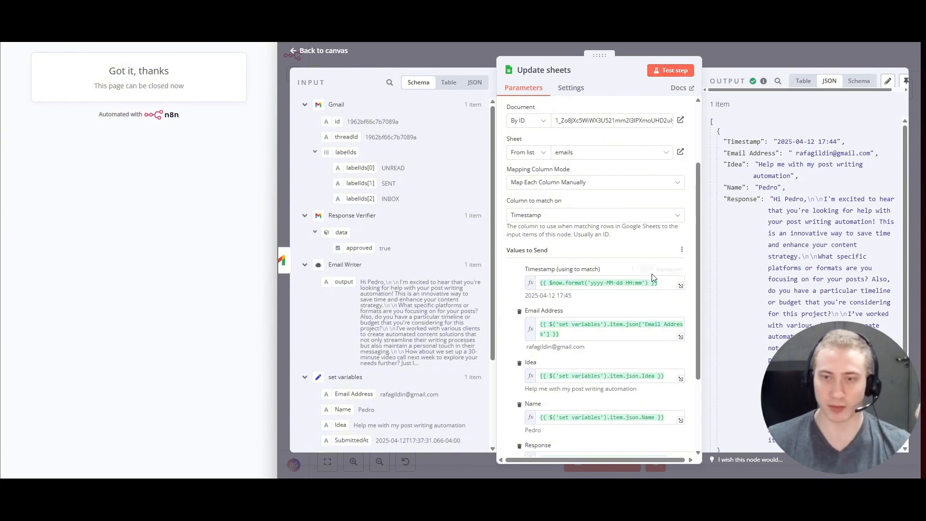
scroll(632, 263, "down", 2)
triple_click(576, 183)
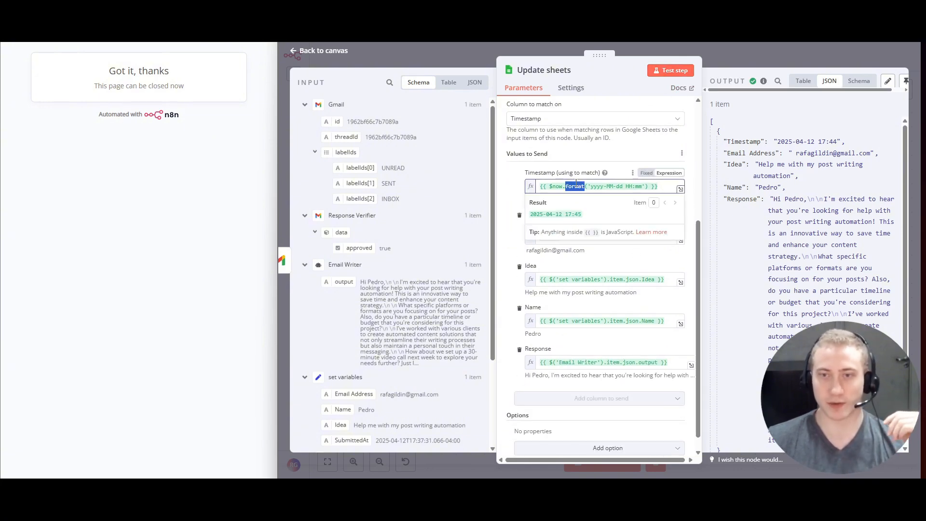
left_click(577, 172)
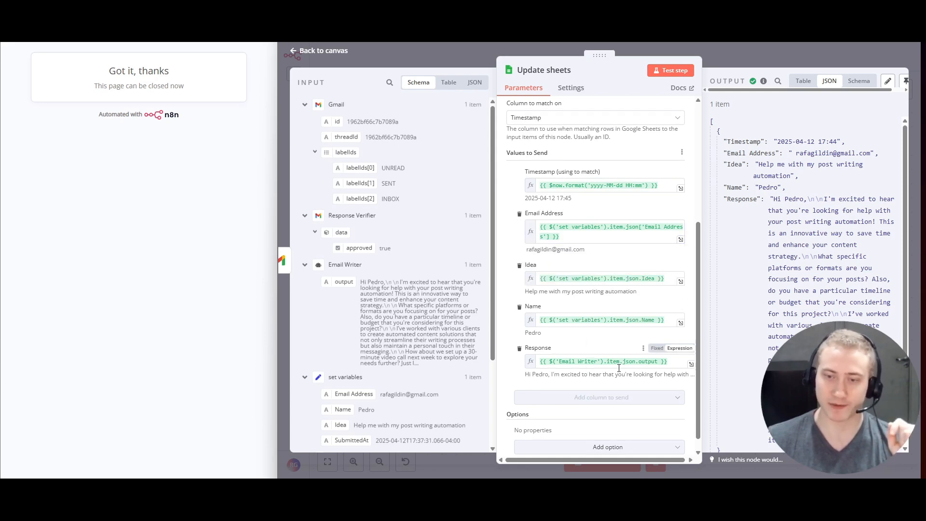
scroll(617, 367, "down", 1)
left_click(777, 56)
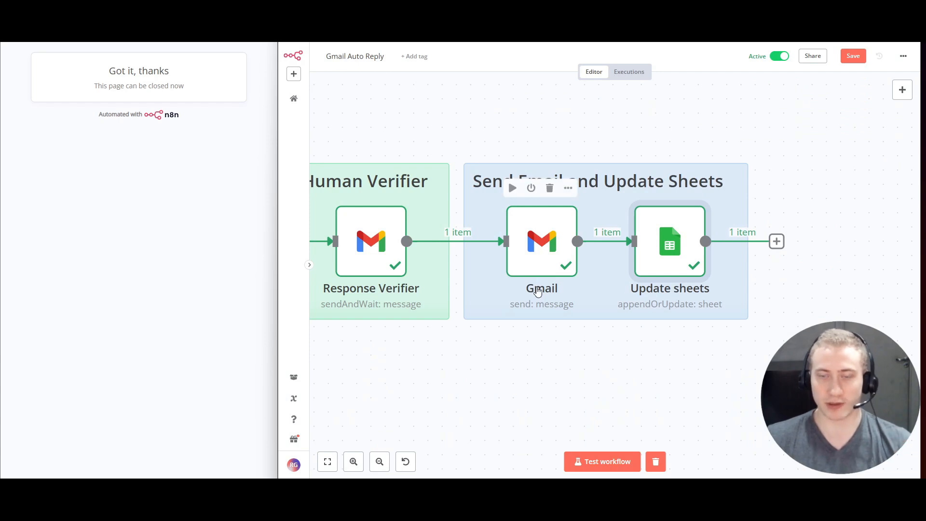
scroll(536, 292, "down", 5)
key("1")
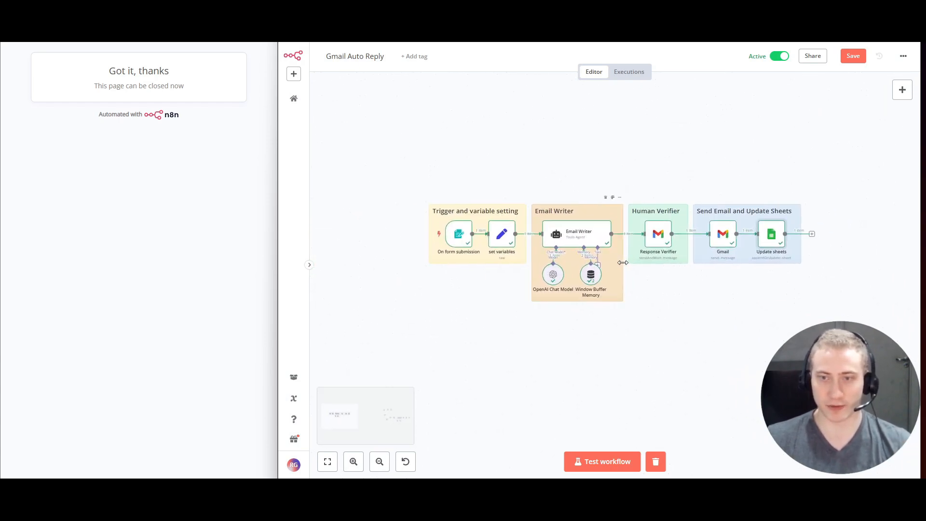